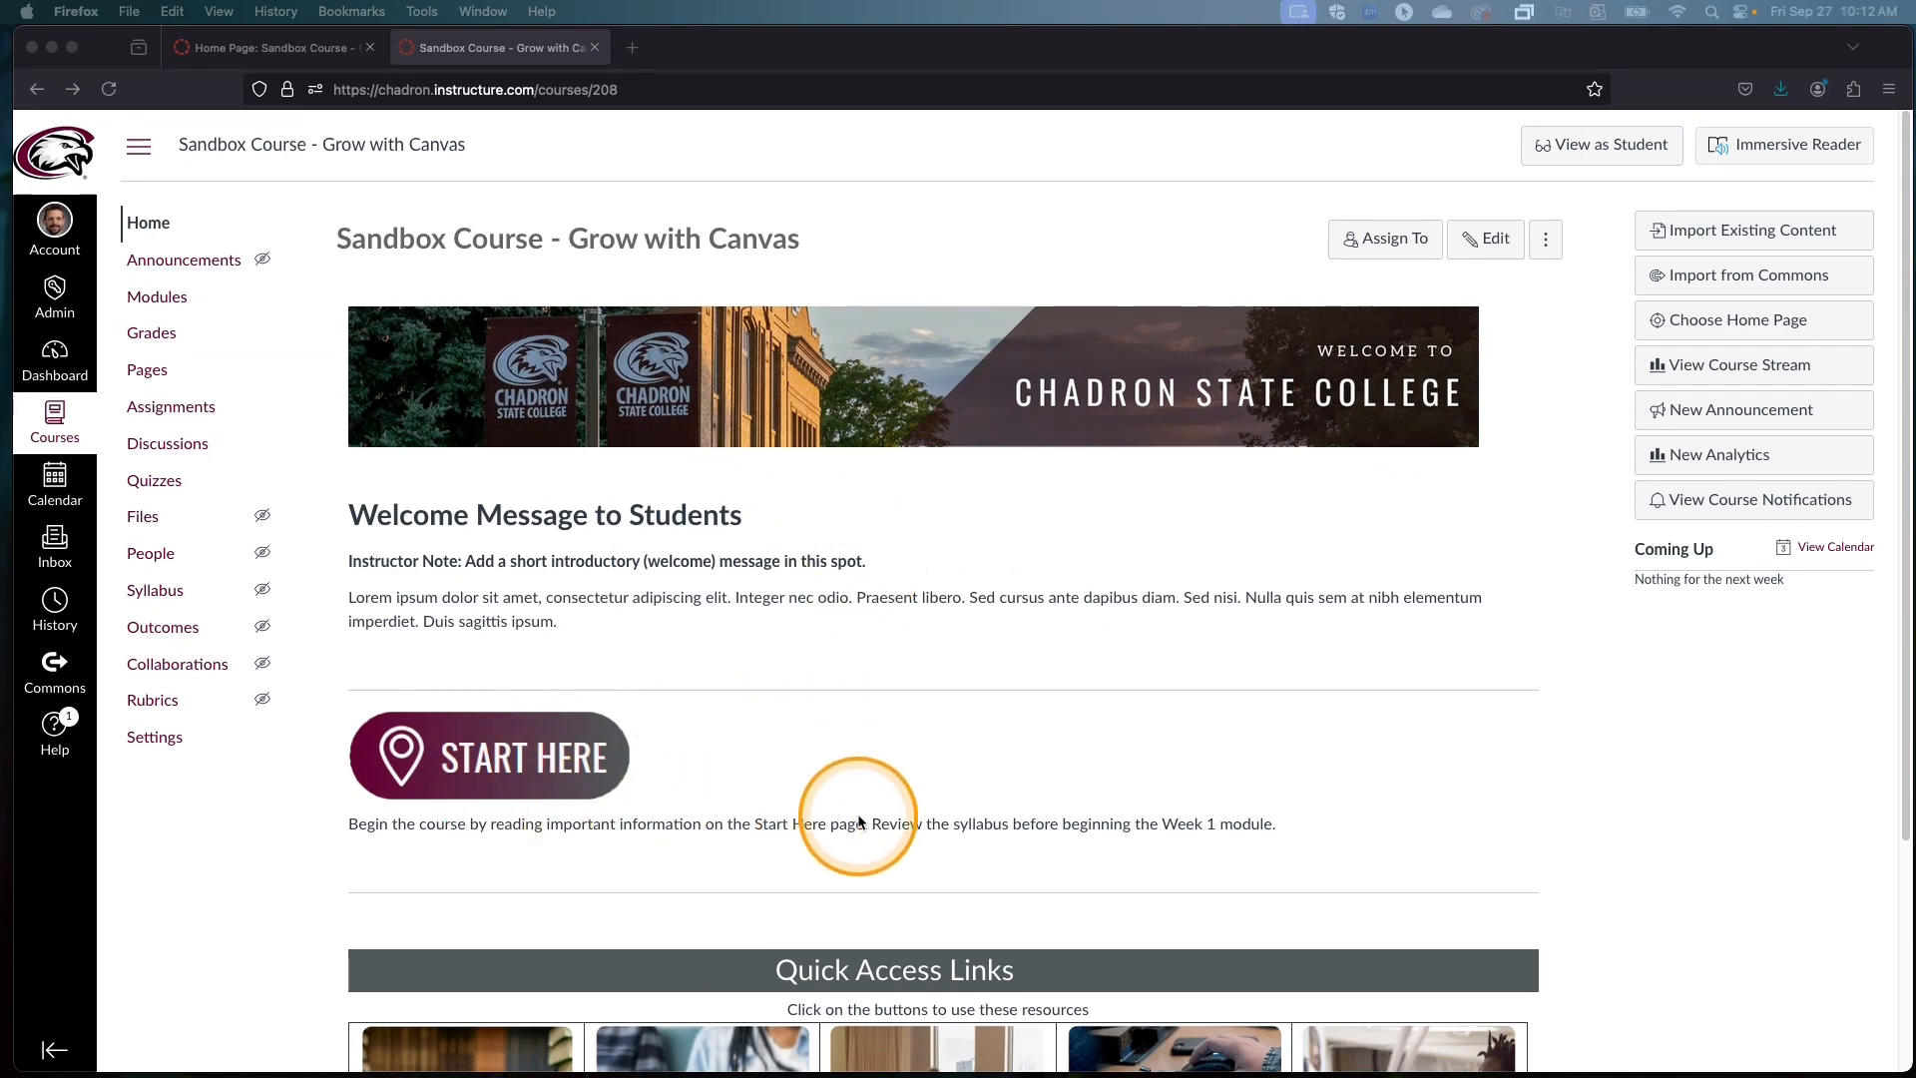
Step: Open the course home page for editing and enlarge the content editor's height
scroll(863, 816, down, 3)
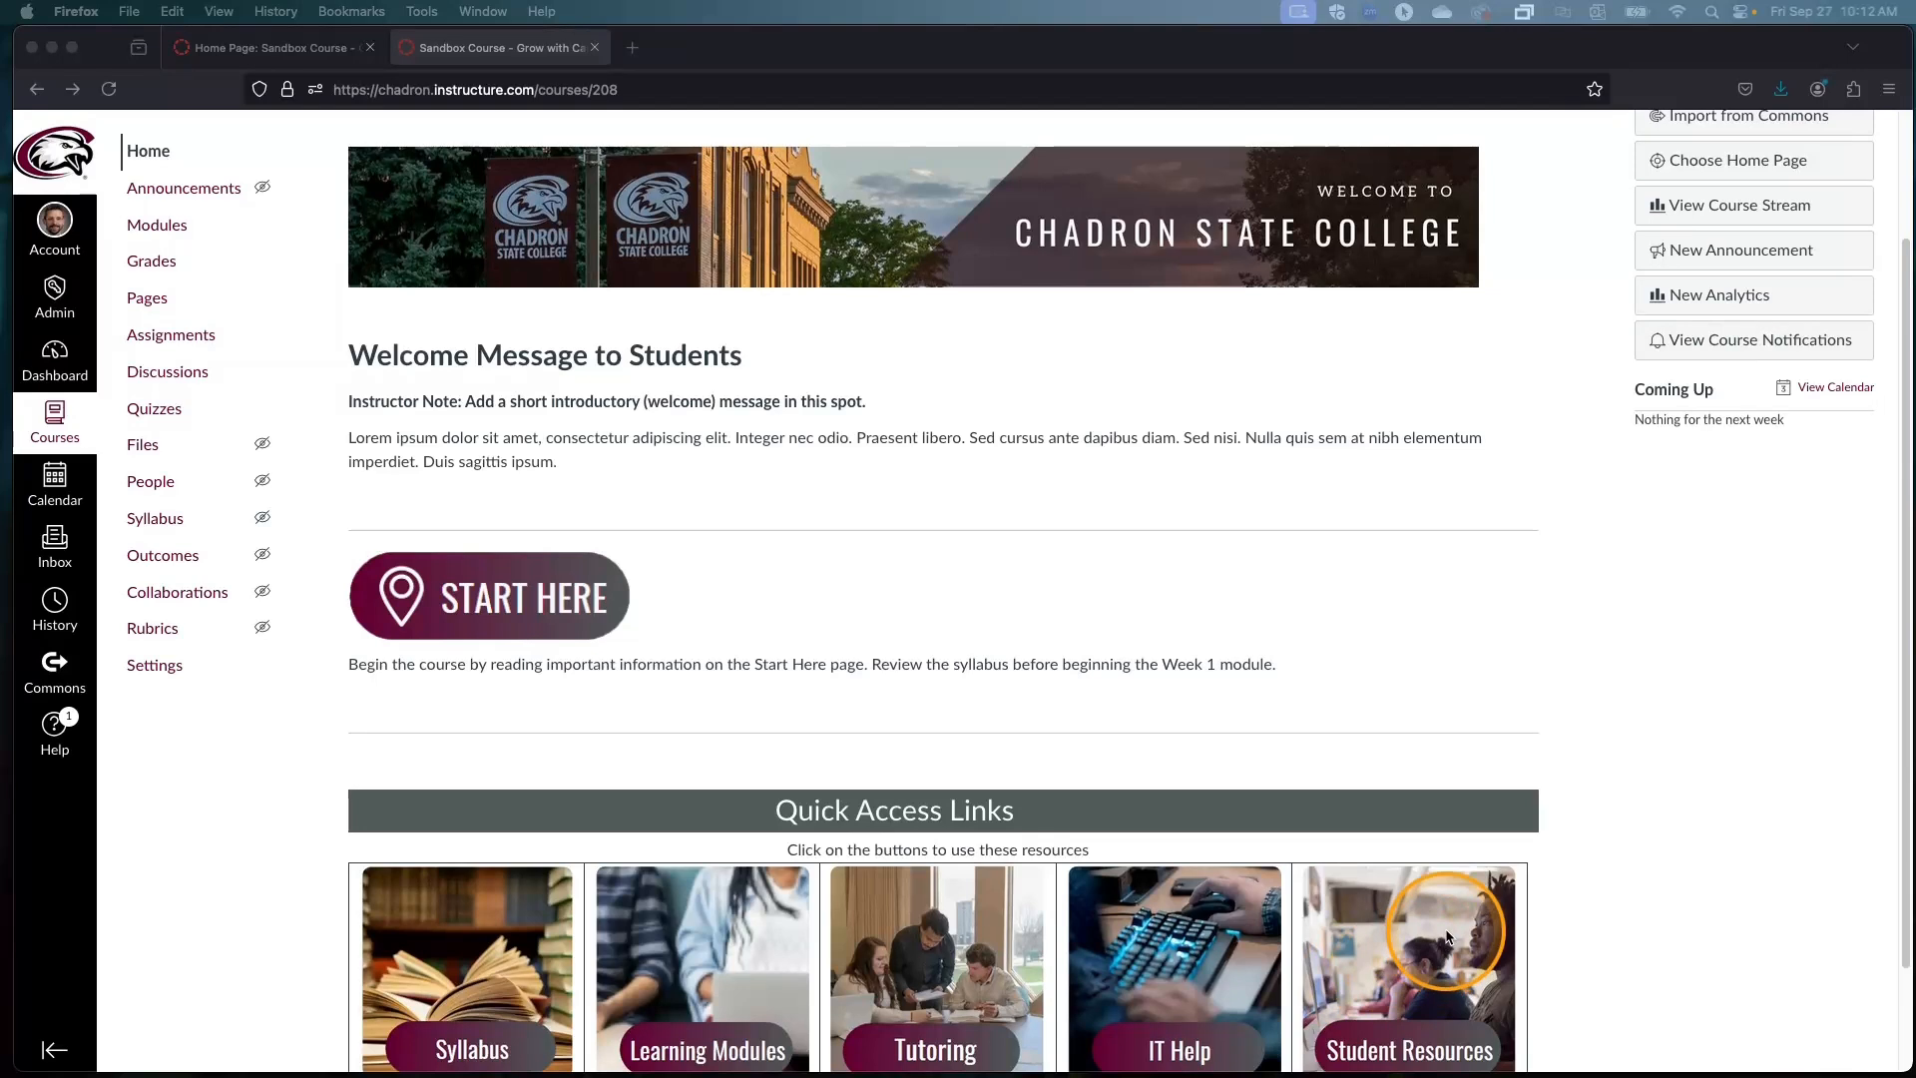
scroll(1449, 928, up, 2)
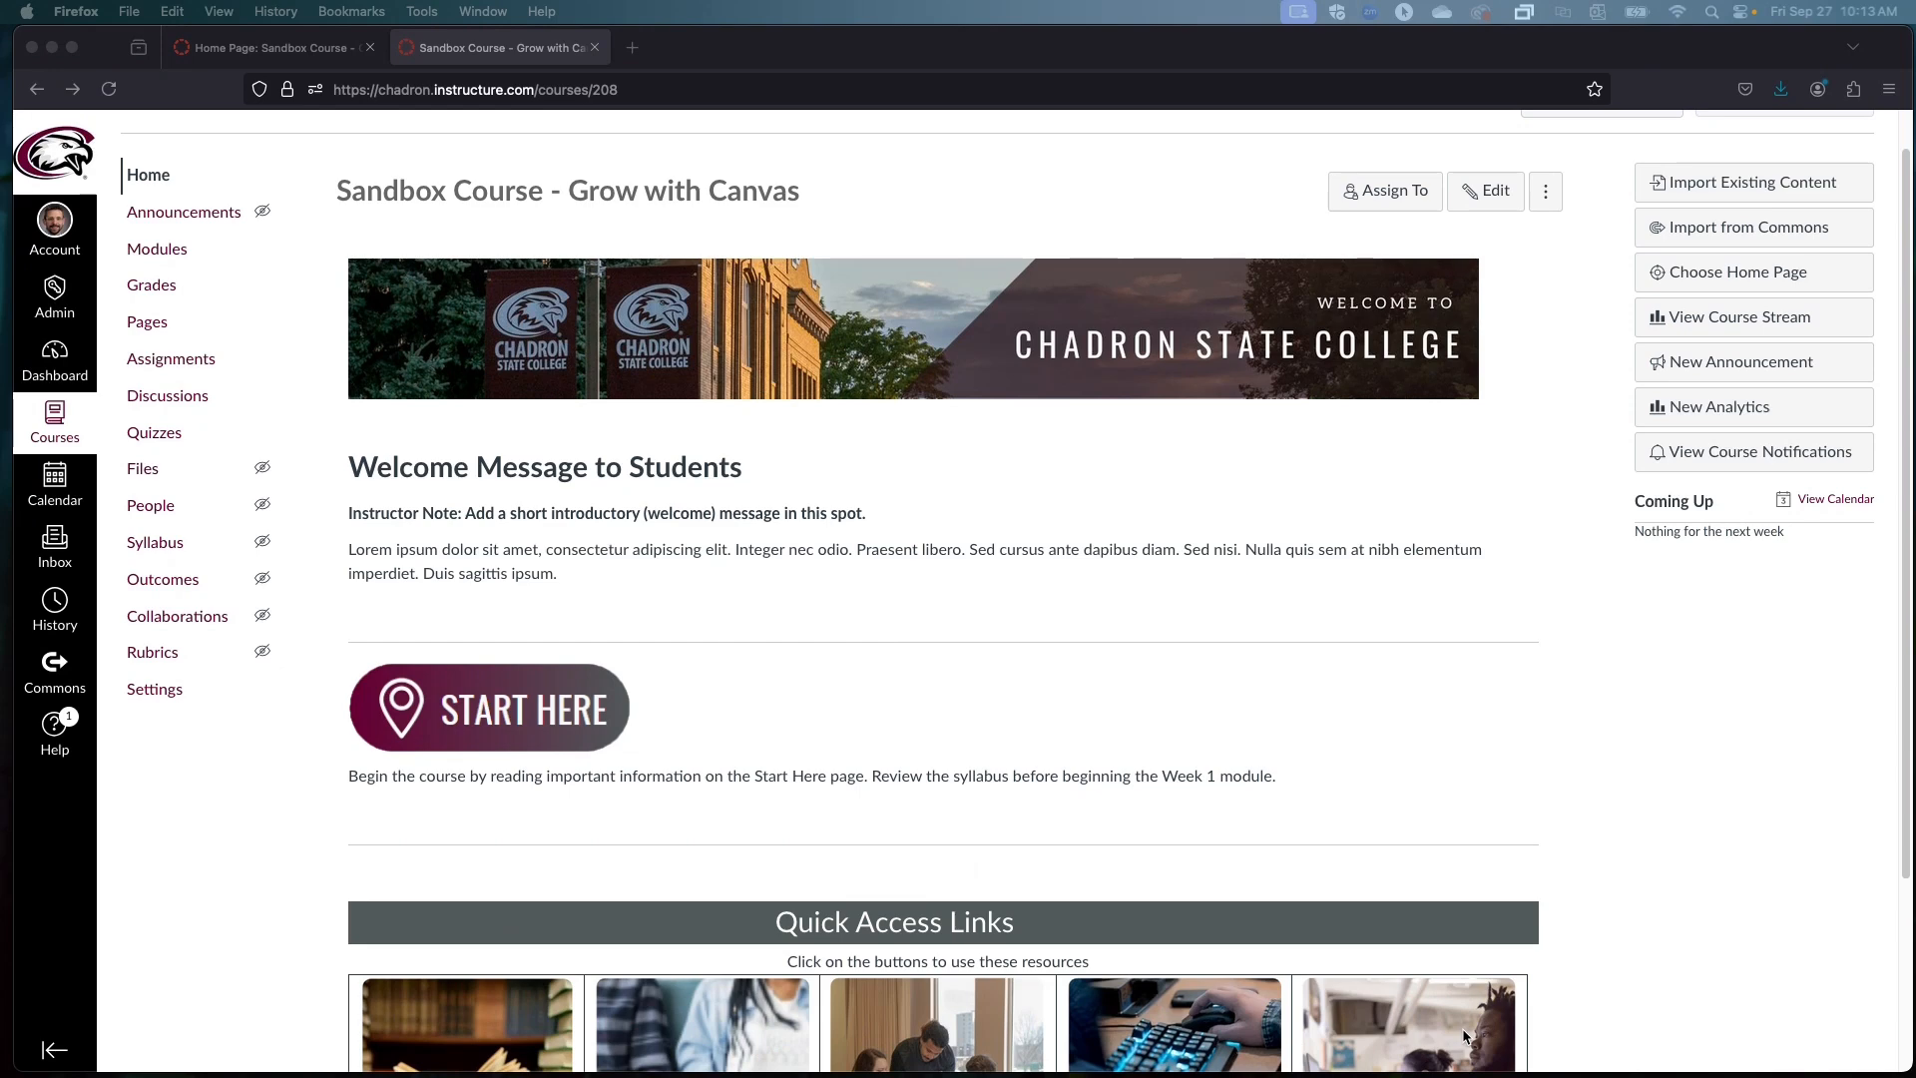
scroll(1379, 607, up, 1)
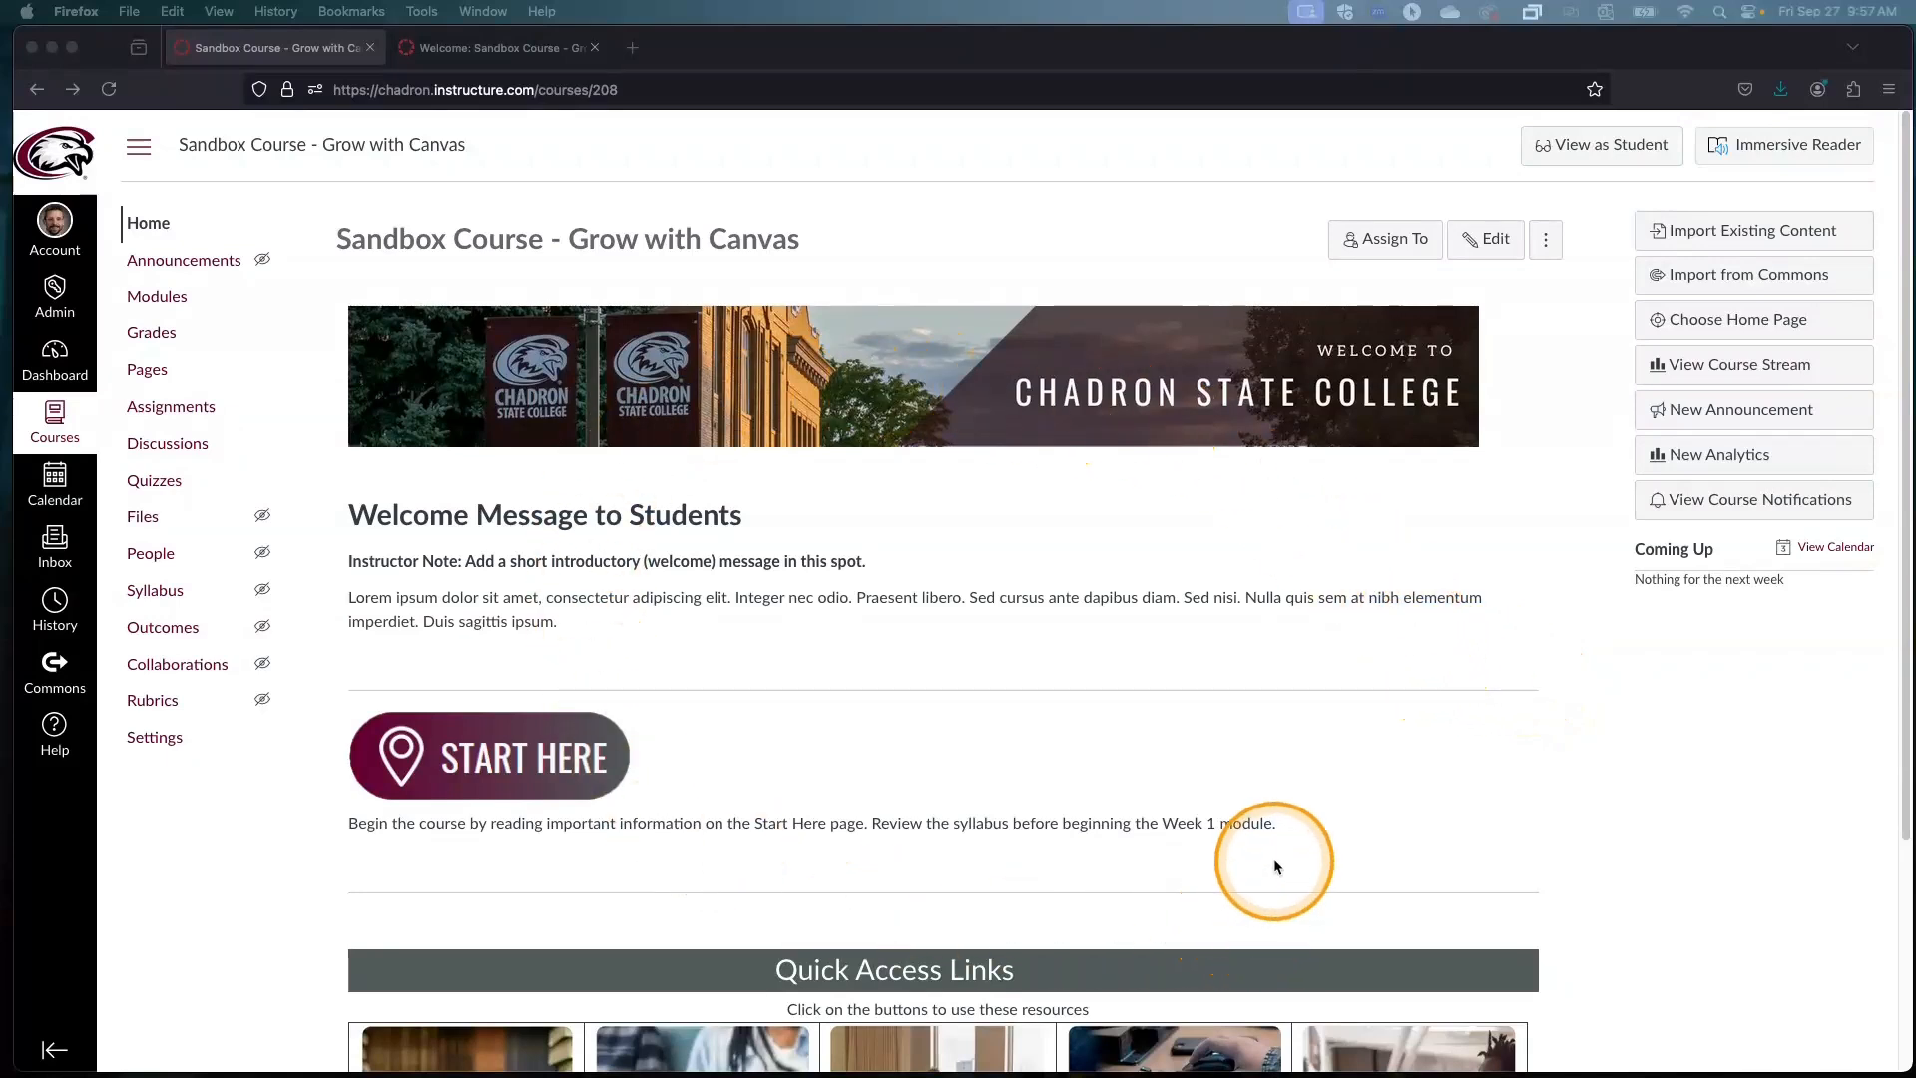
click(1487, 247)
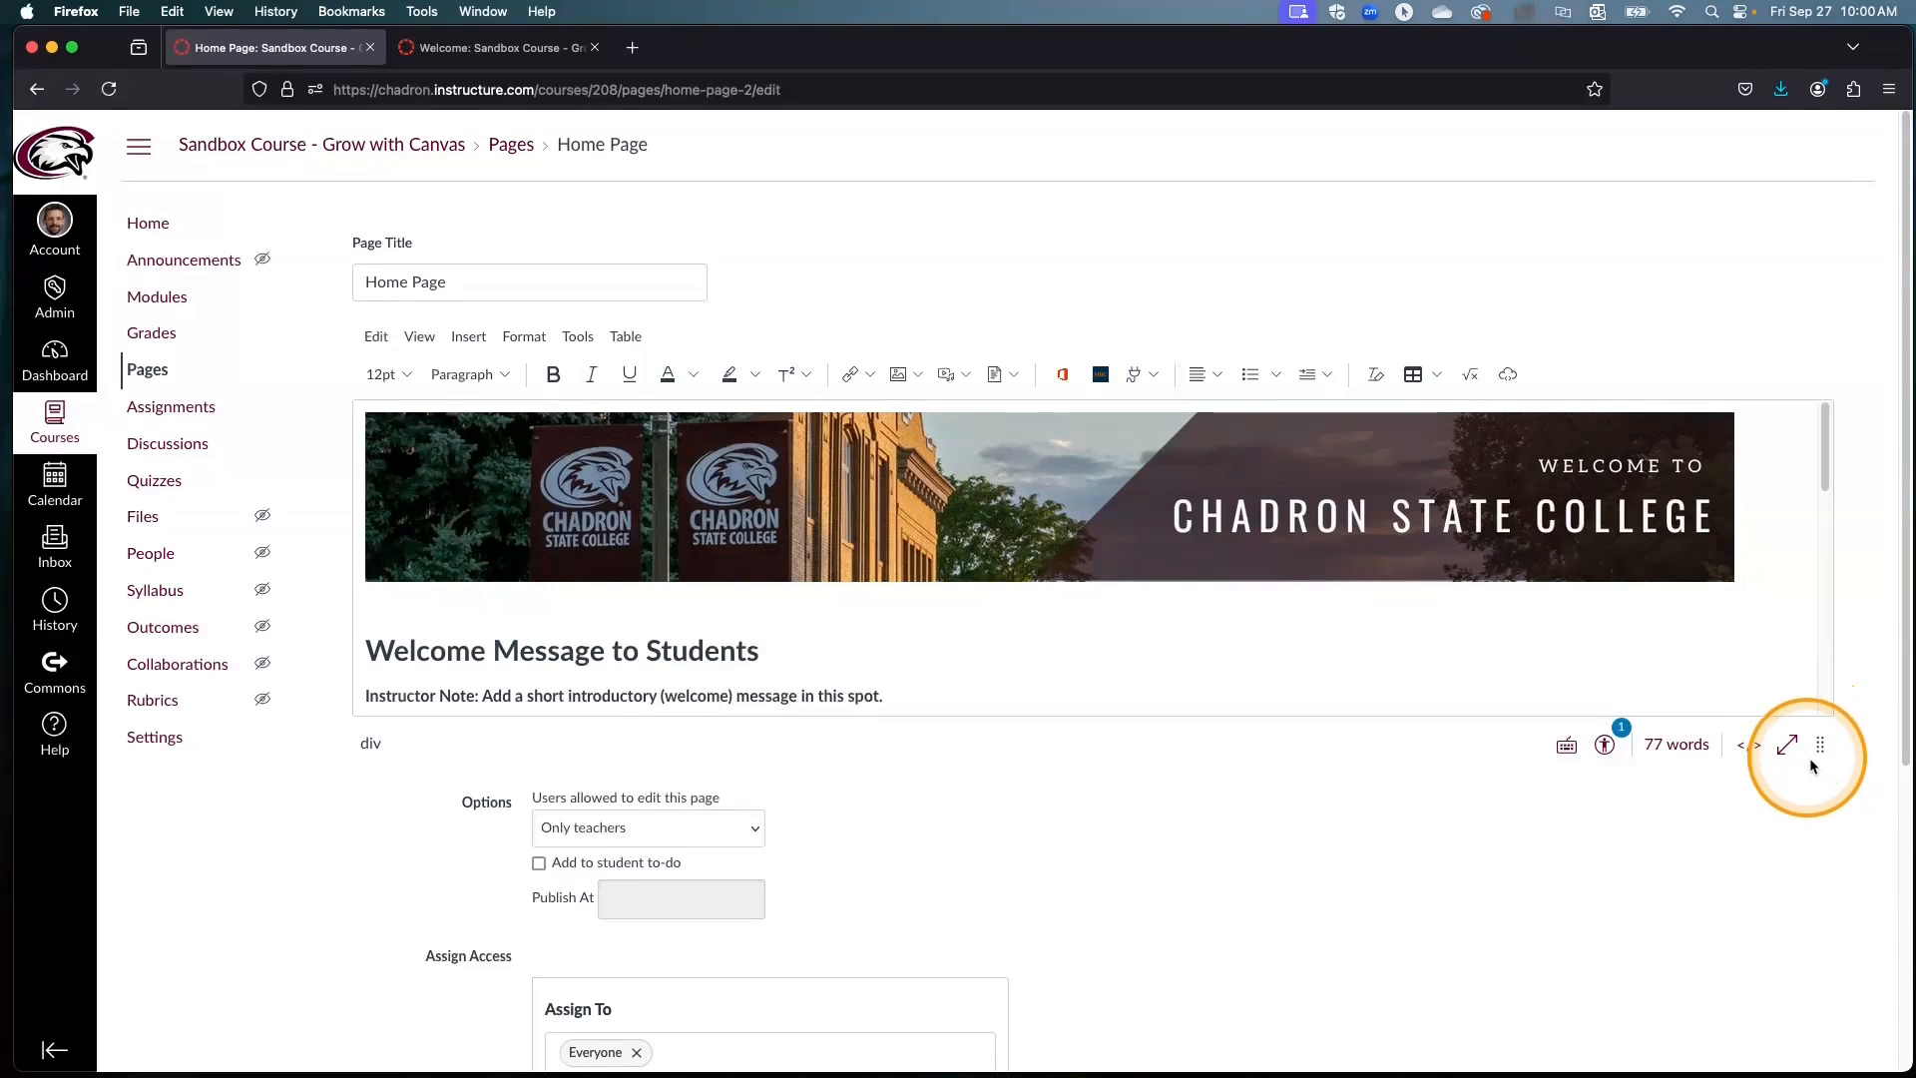
drag(1823, 744, 1821, 1054)
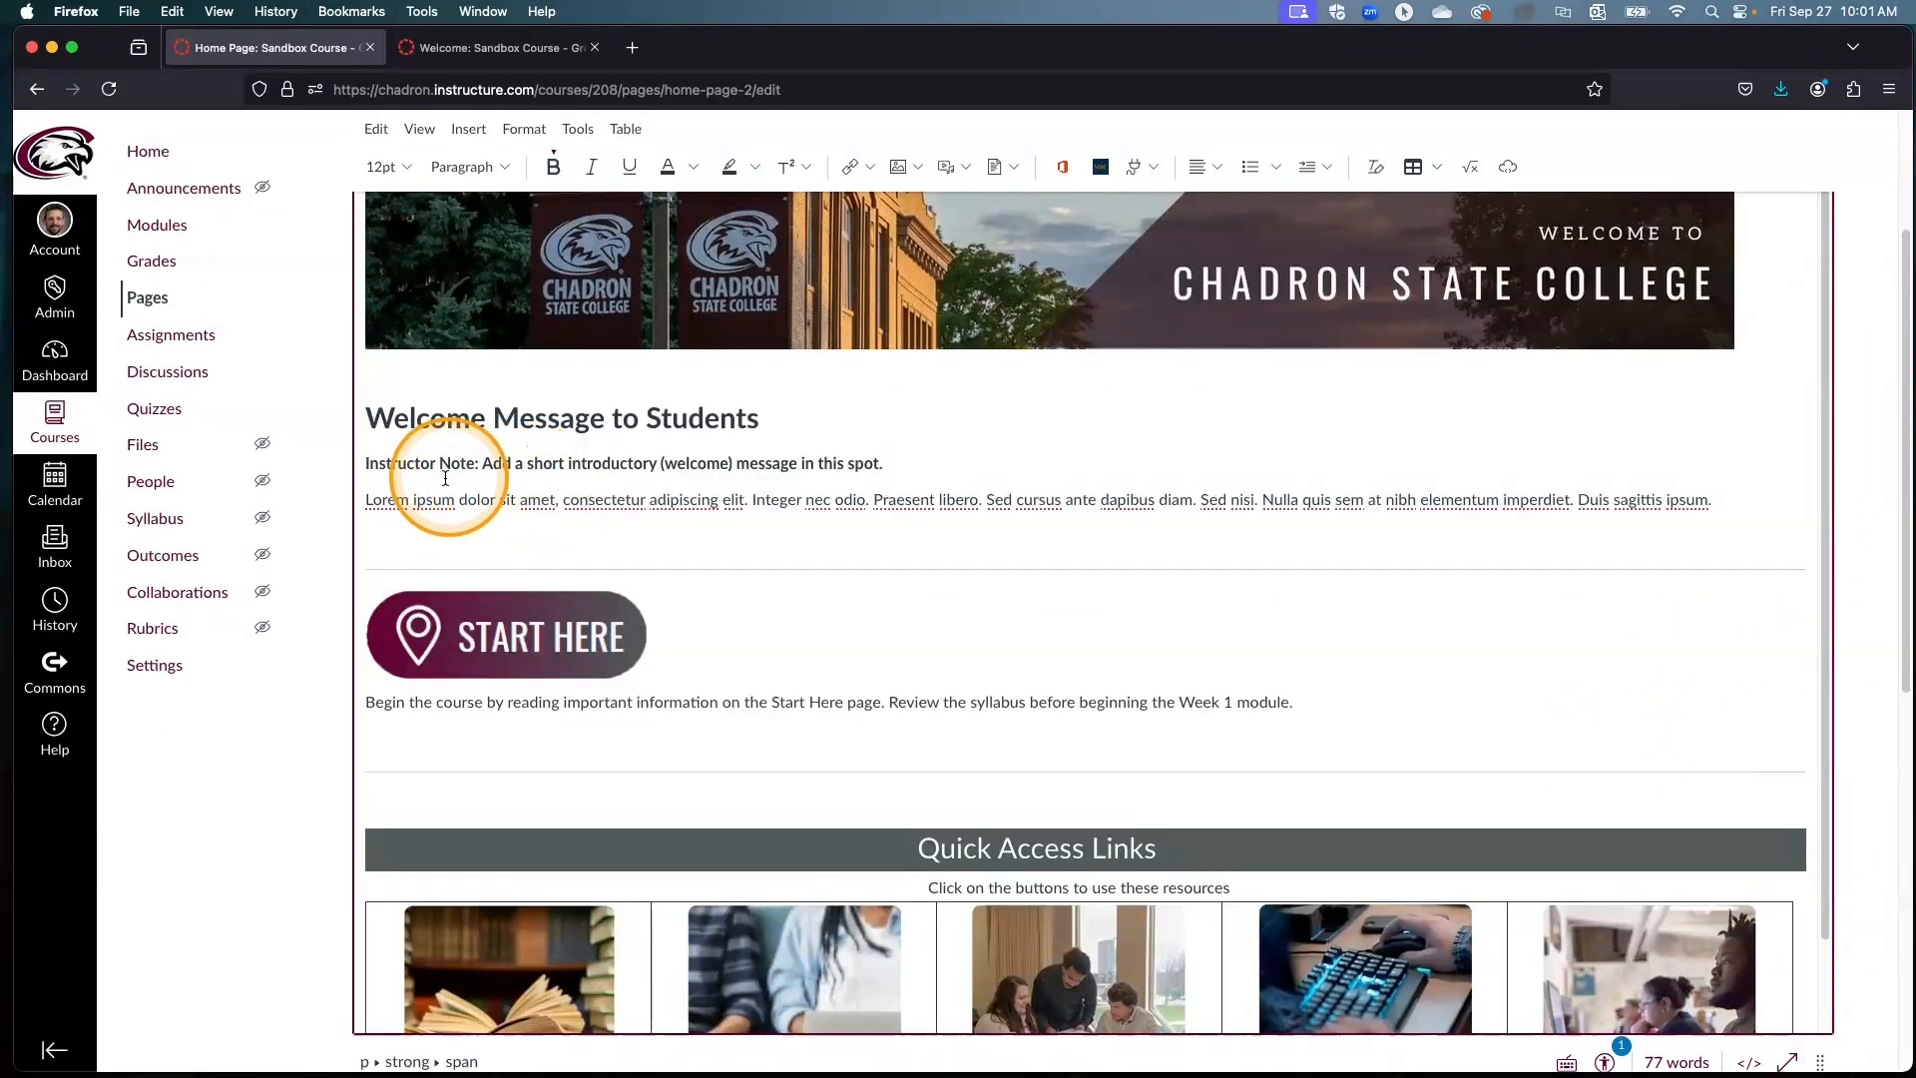
Step: Replace the lorem ipsum paragraph under the welcome heading with "asfsf" and add a blank line below it
triple_click(516, 504)
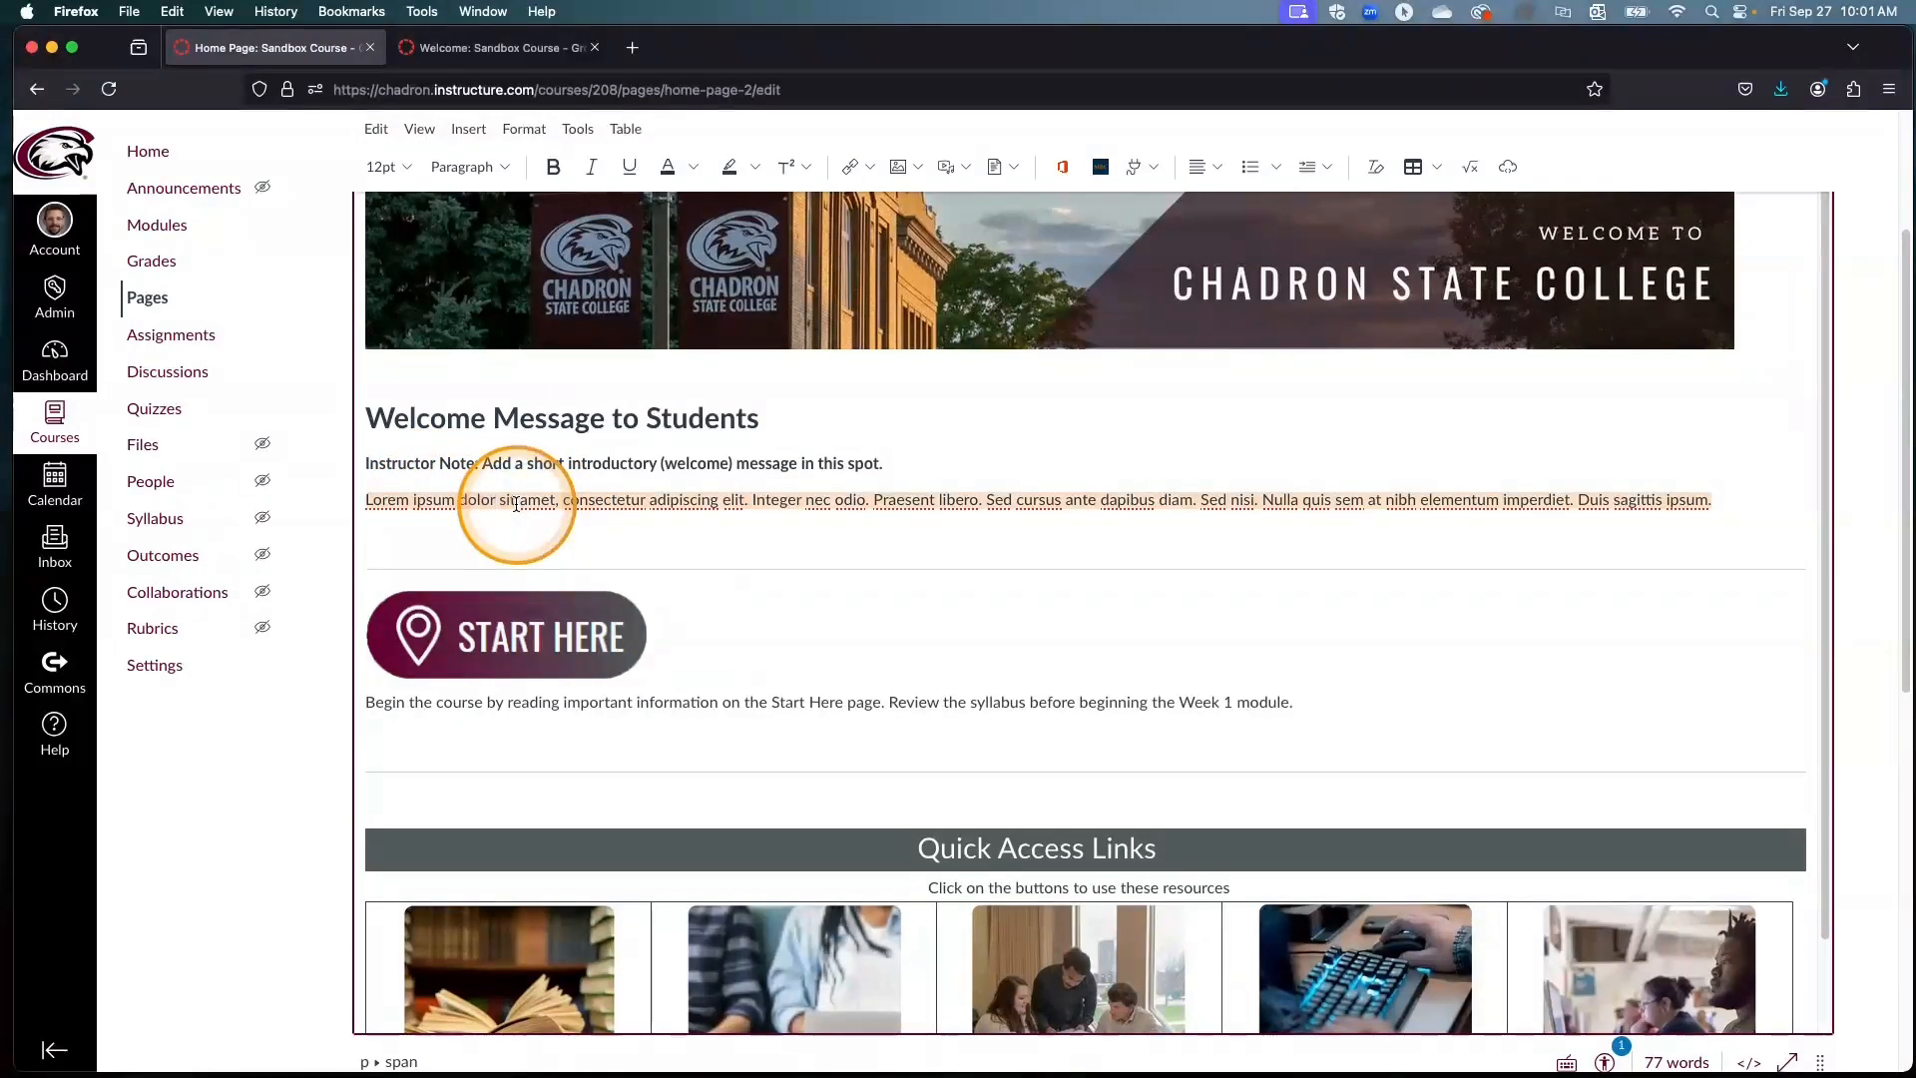
text(asfsf)
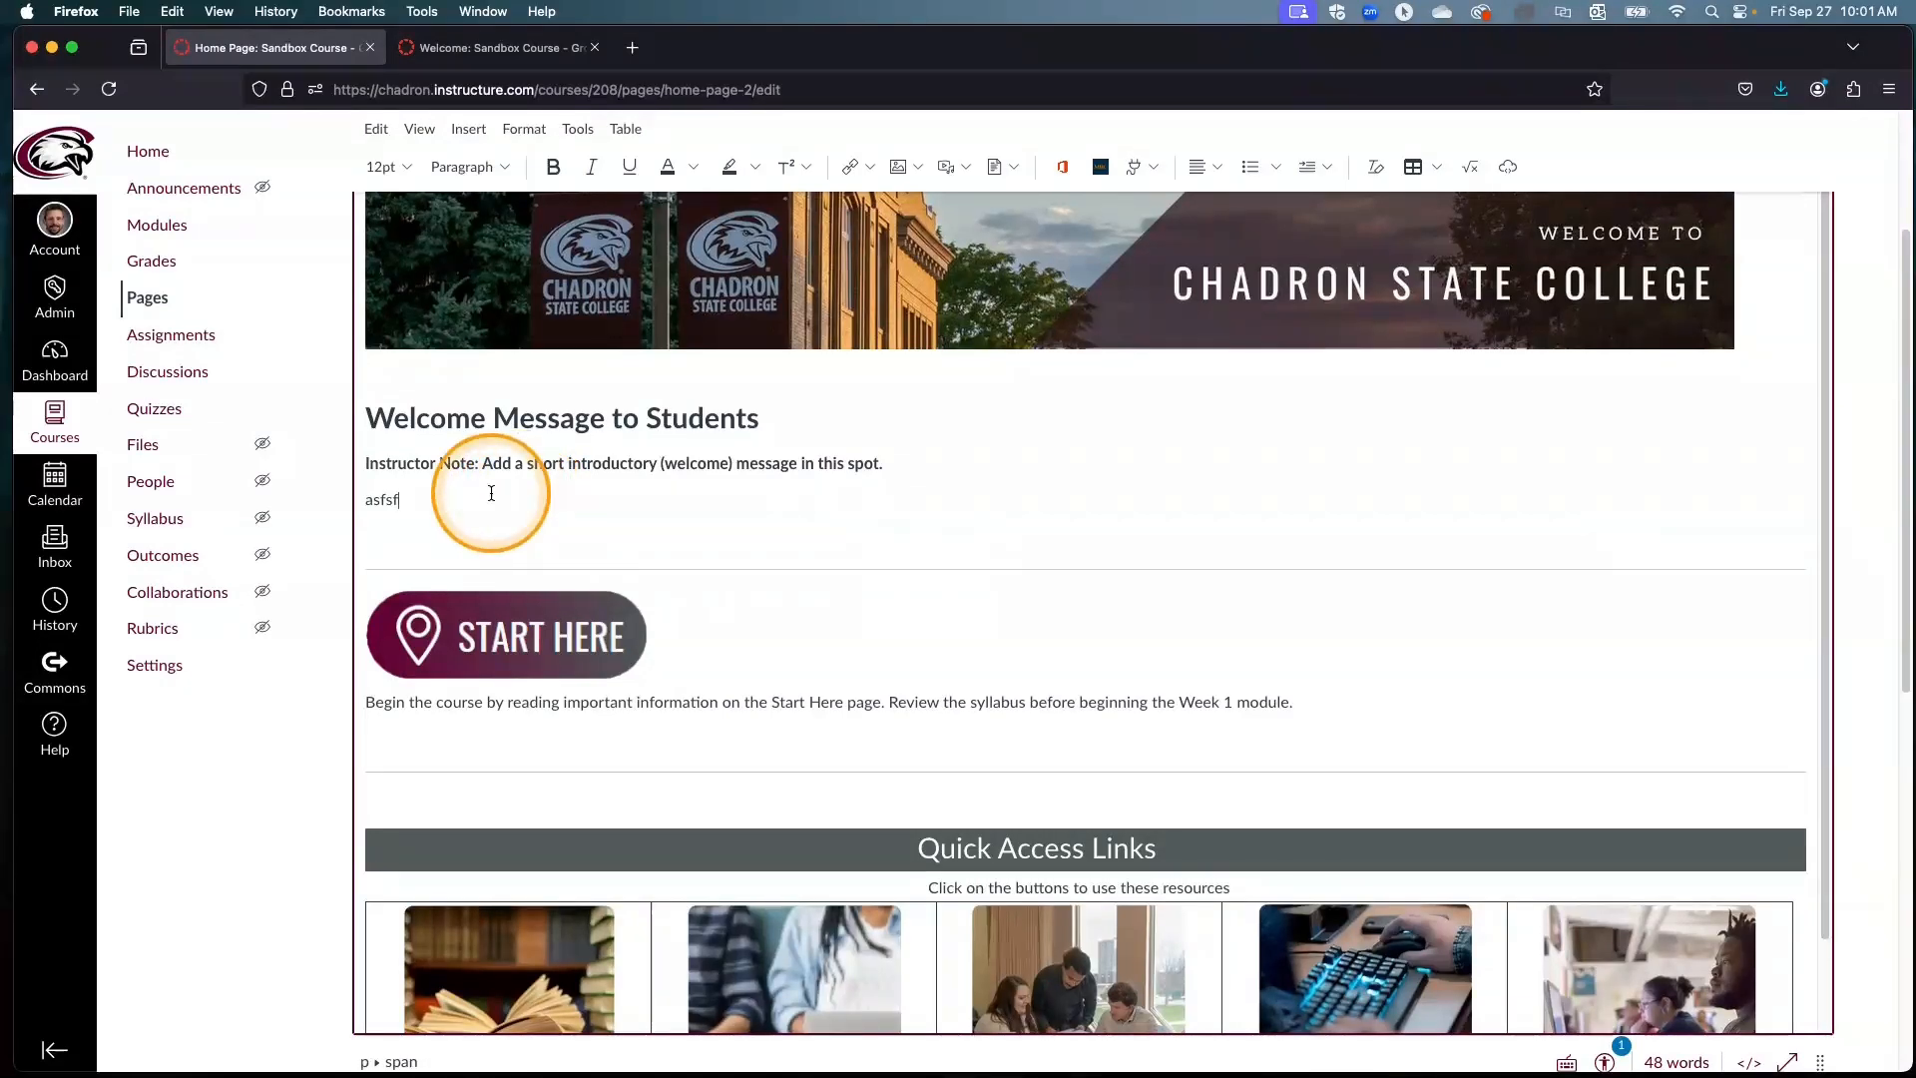
key(Return)
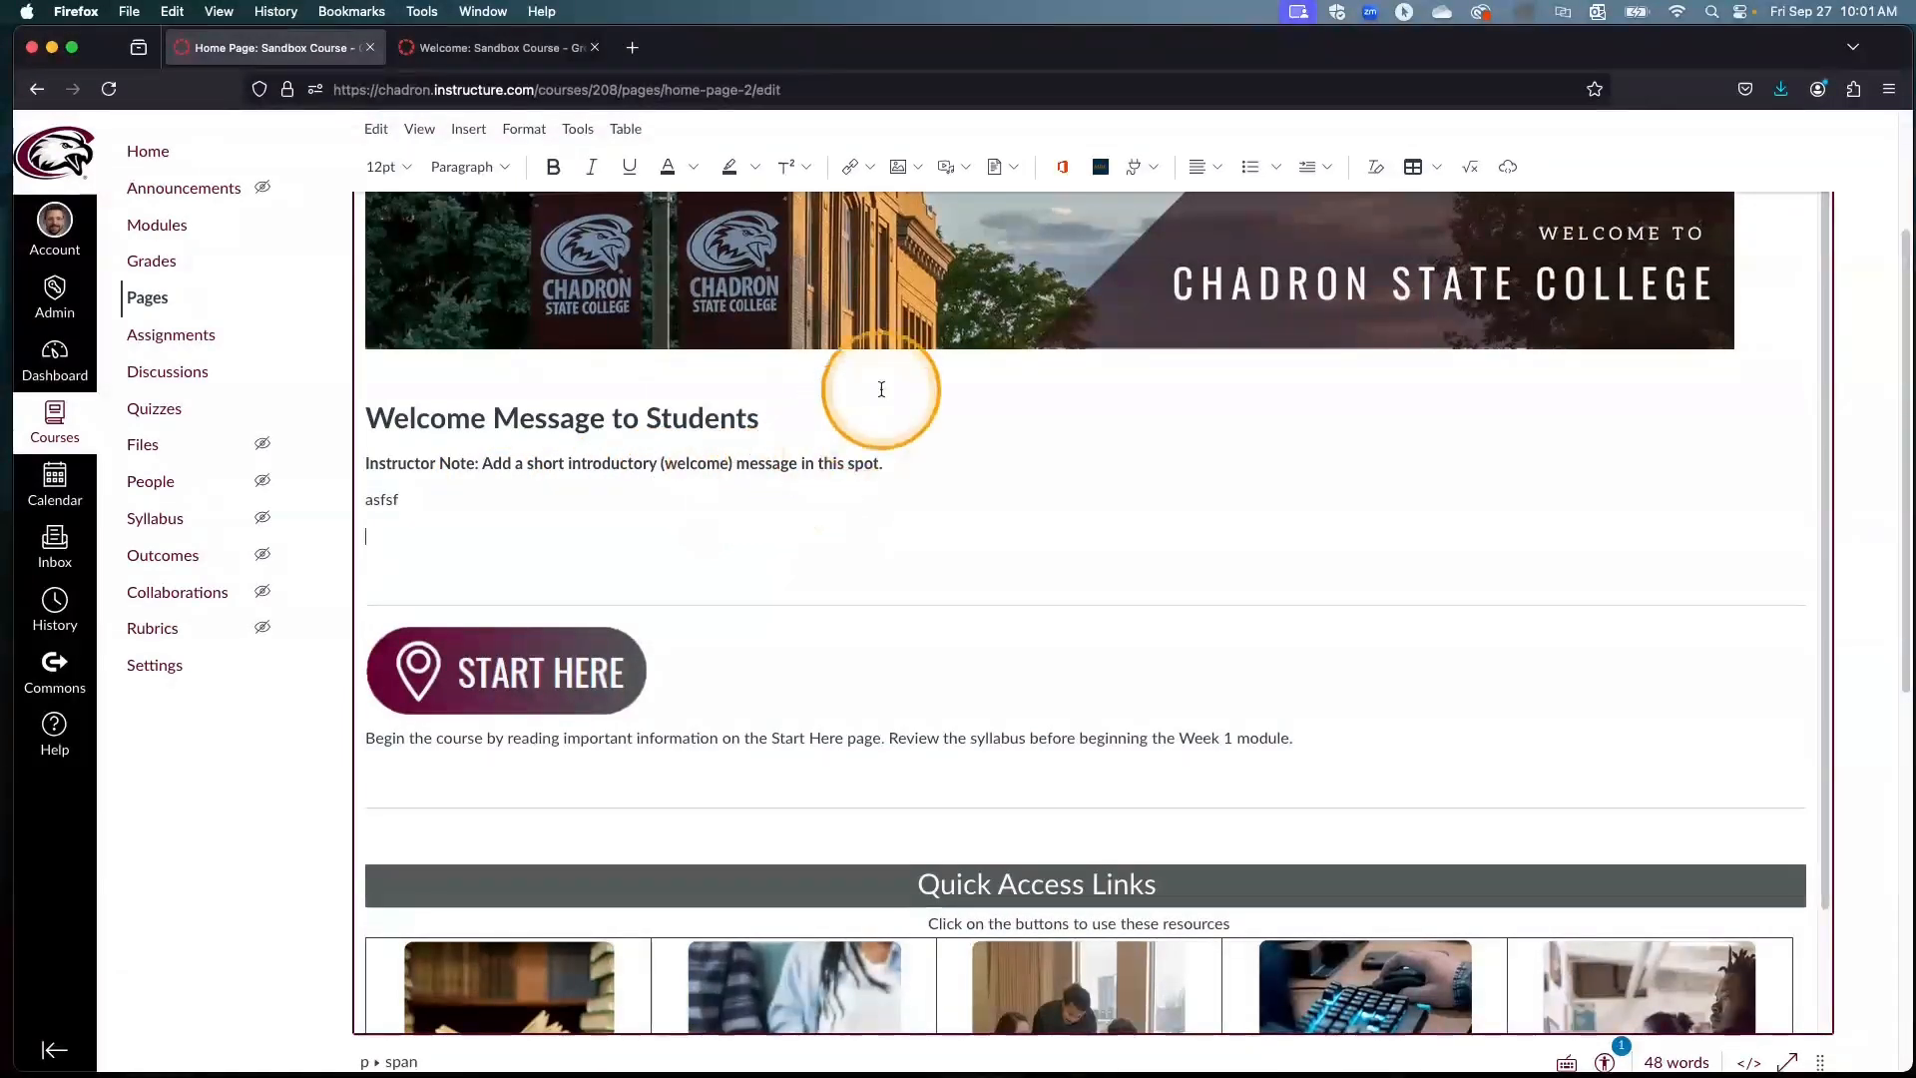
Step: Start an image upload on the blank line below "asfsf" and choose EuropeMap-01.png from the Documents folder
click(365, 542)
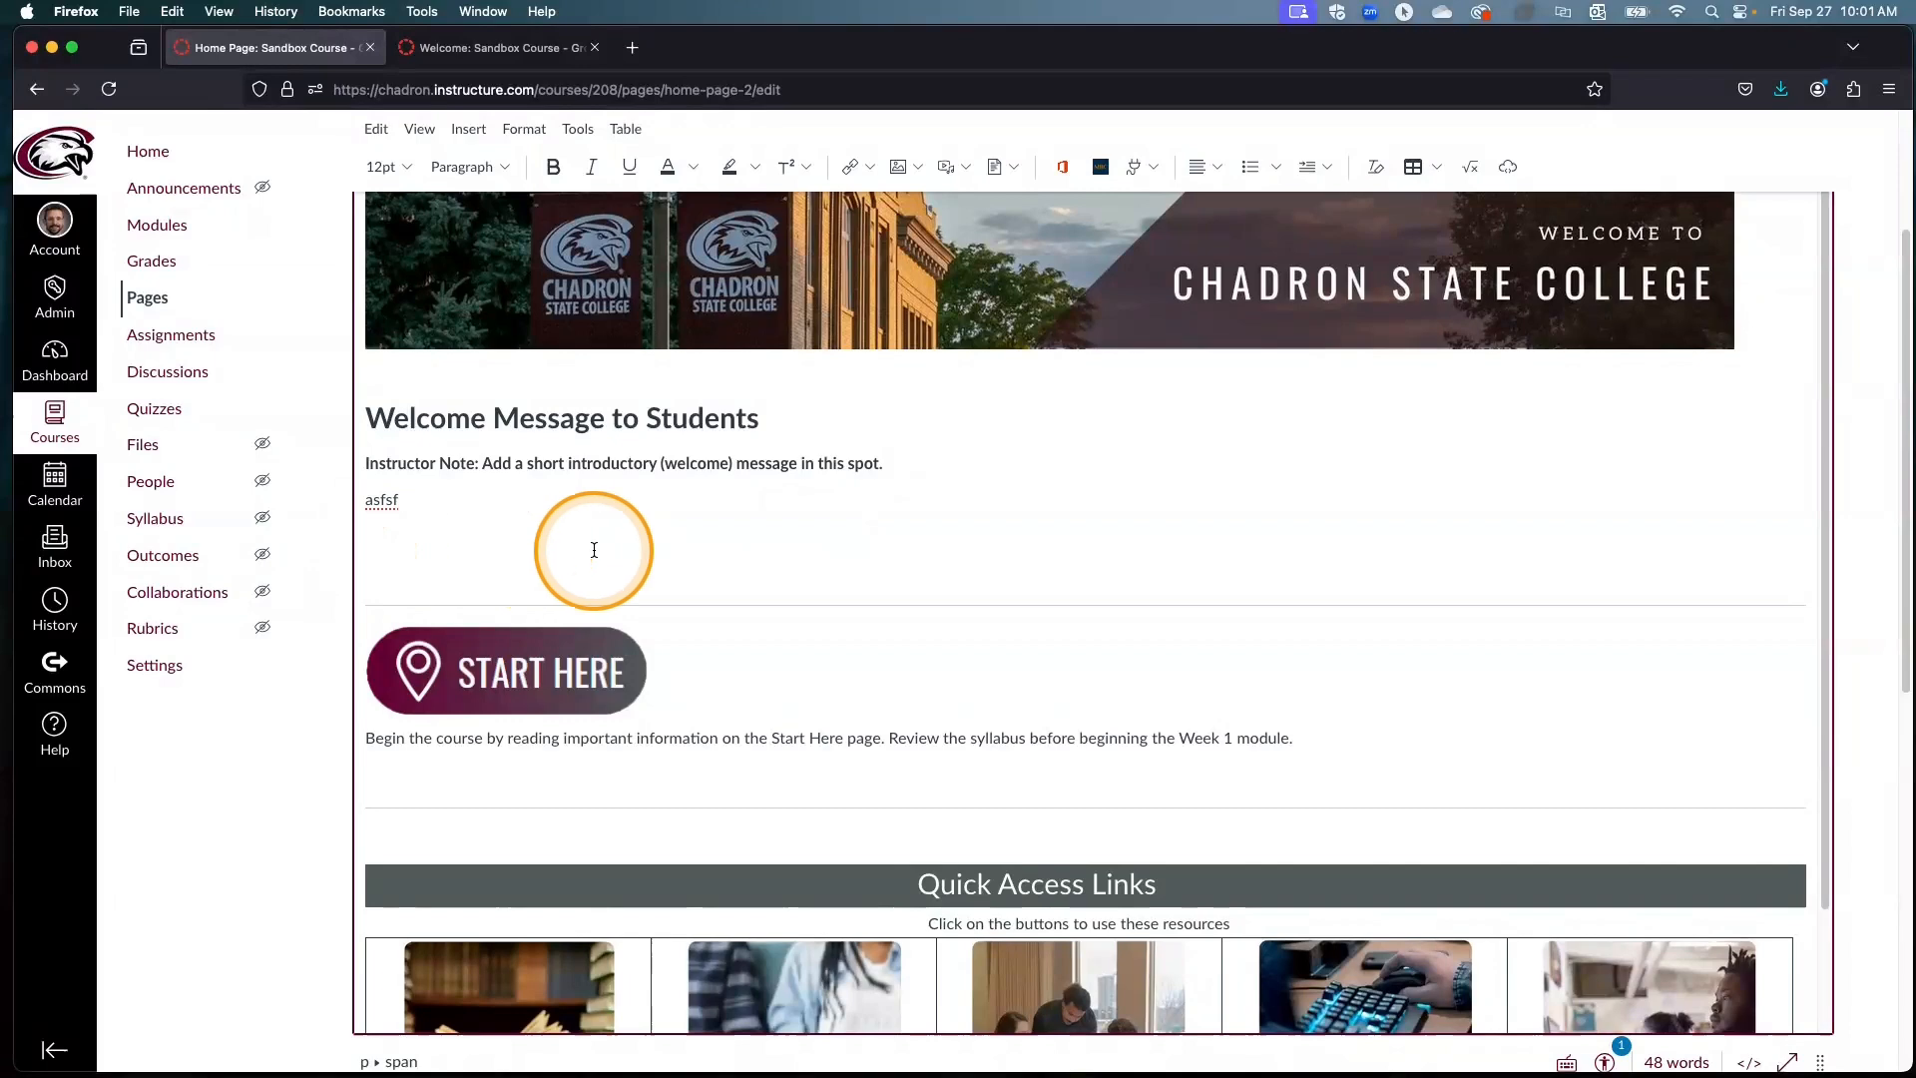
click(906, 170)
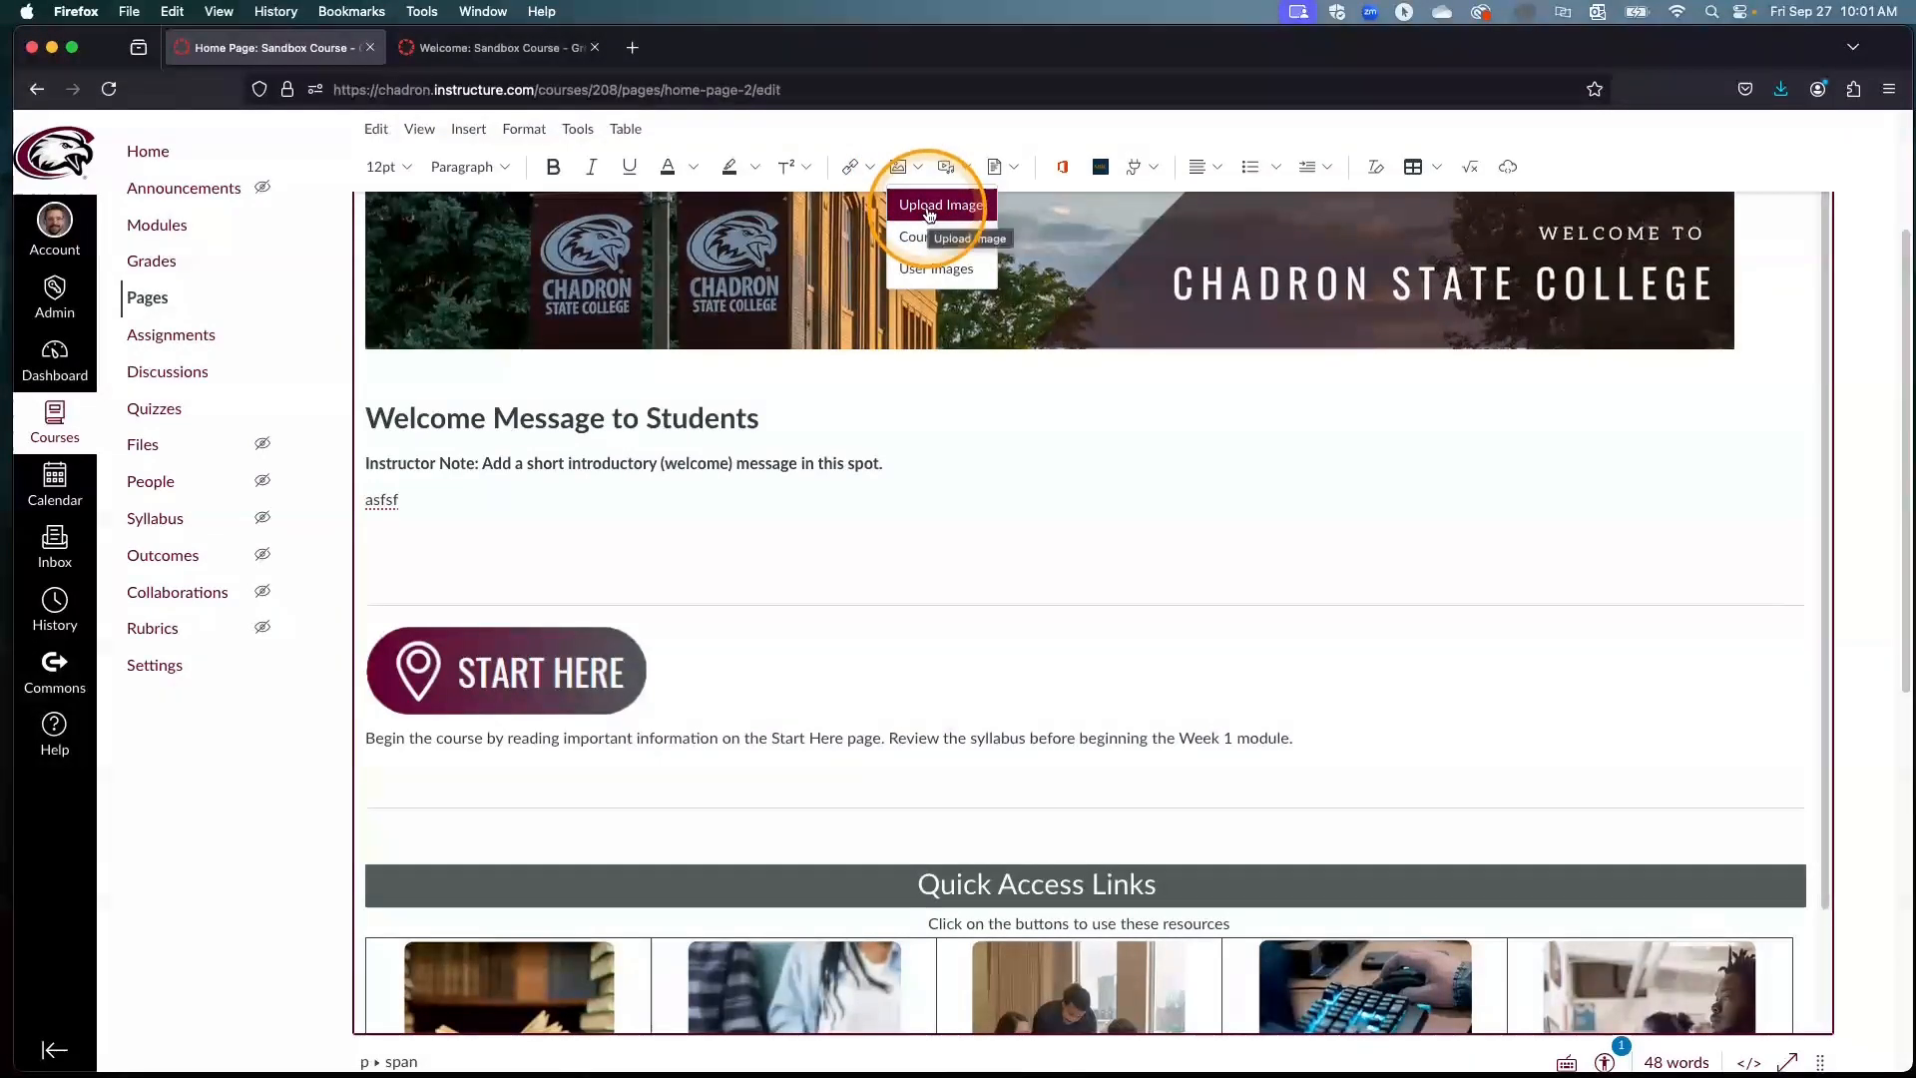
click(928, 210)
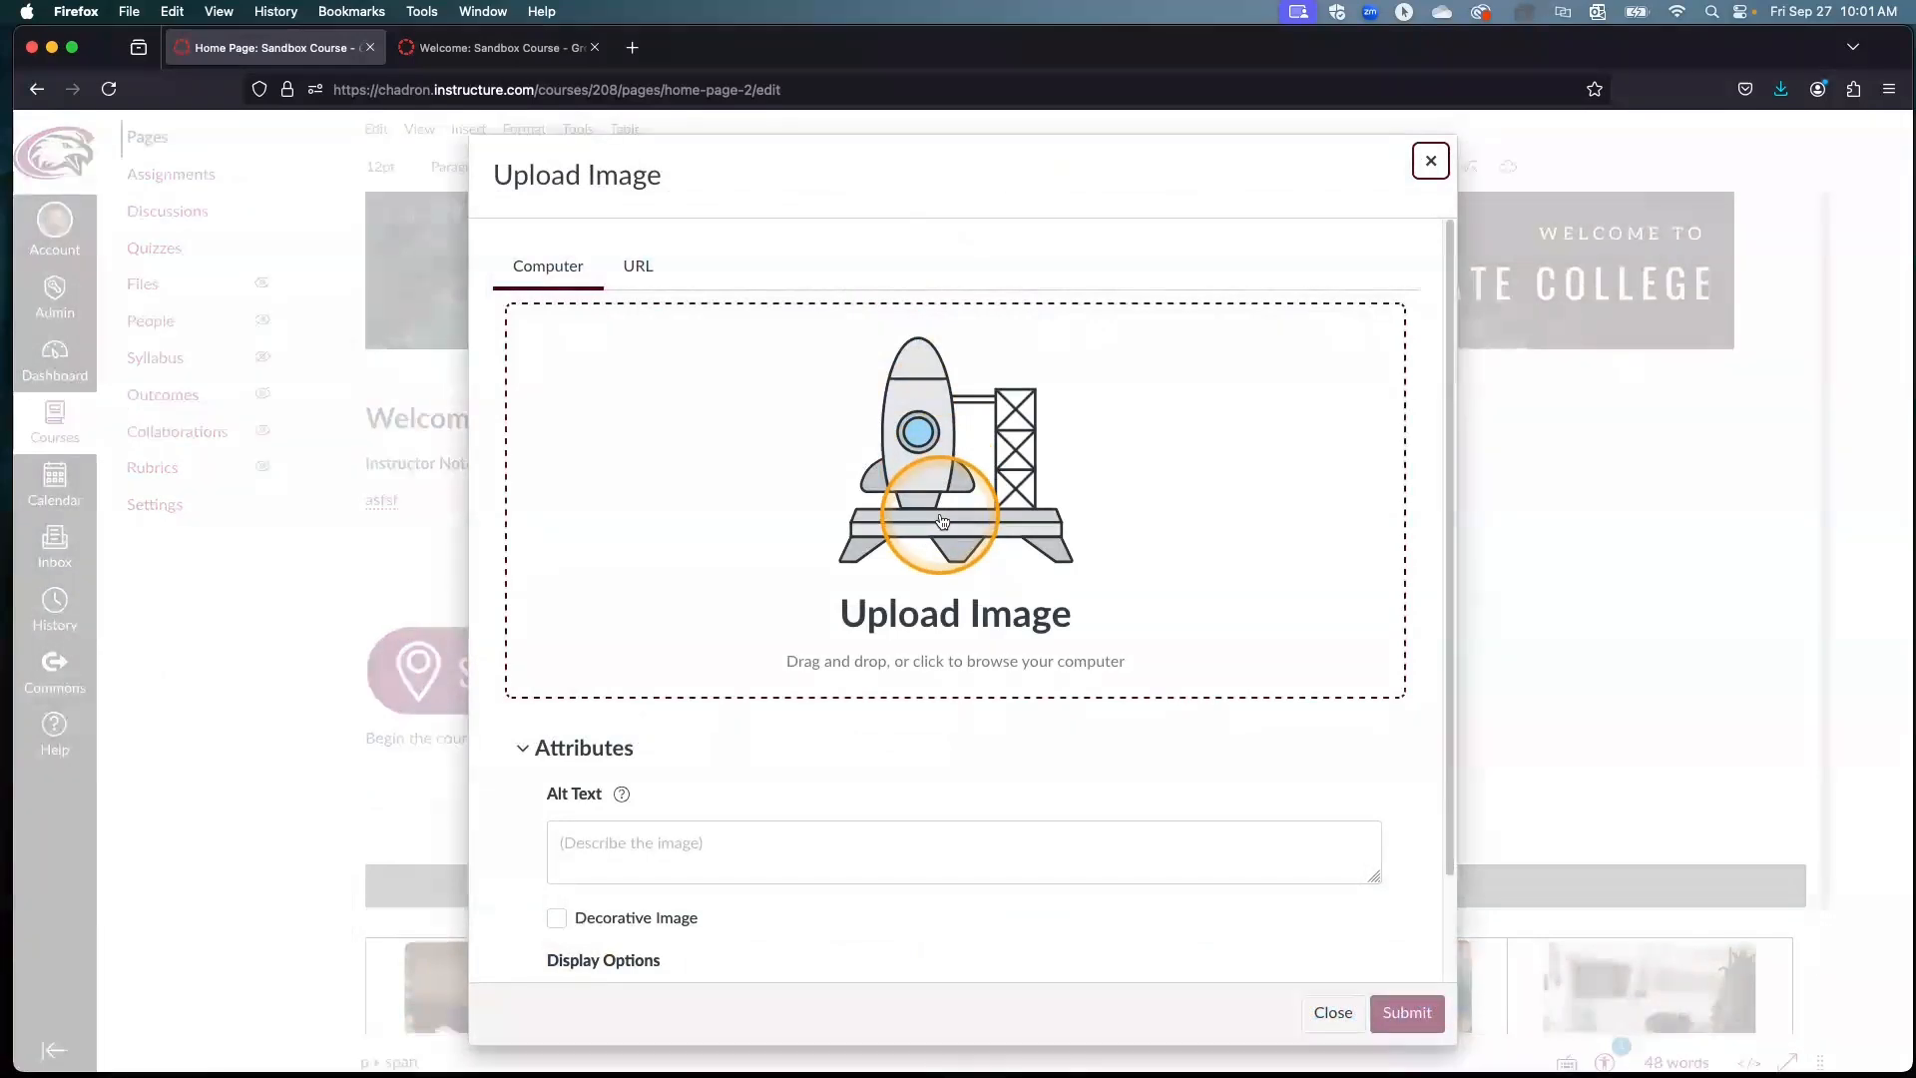
click(942, 520)
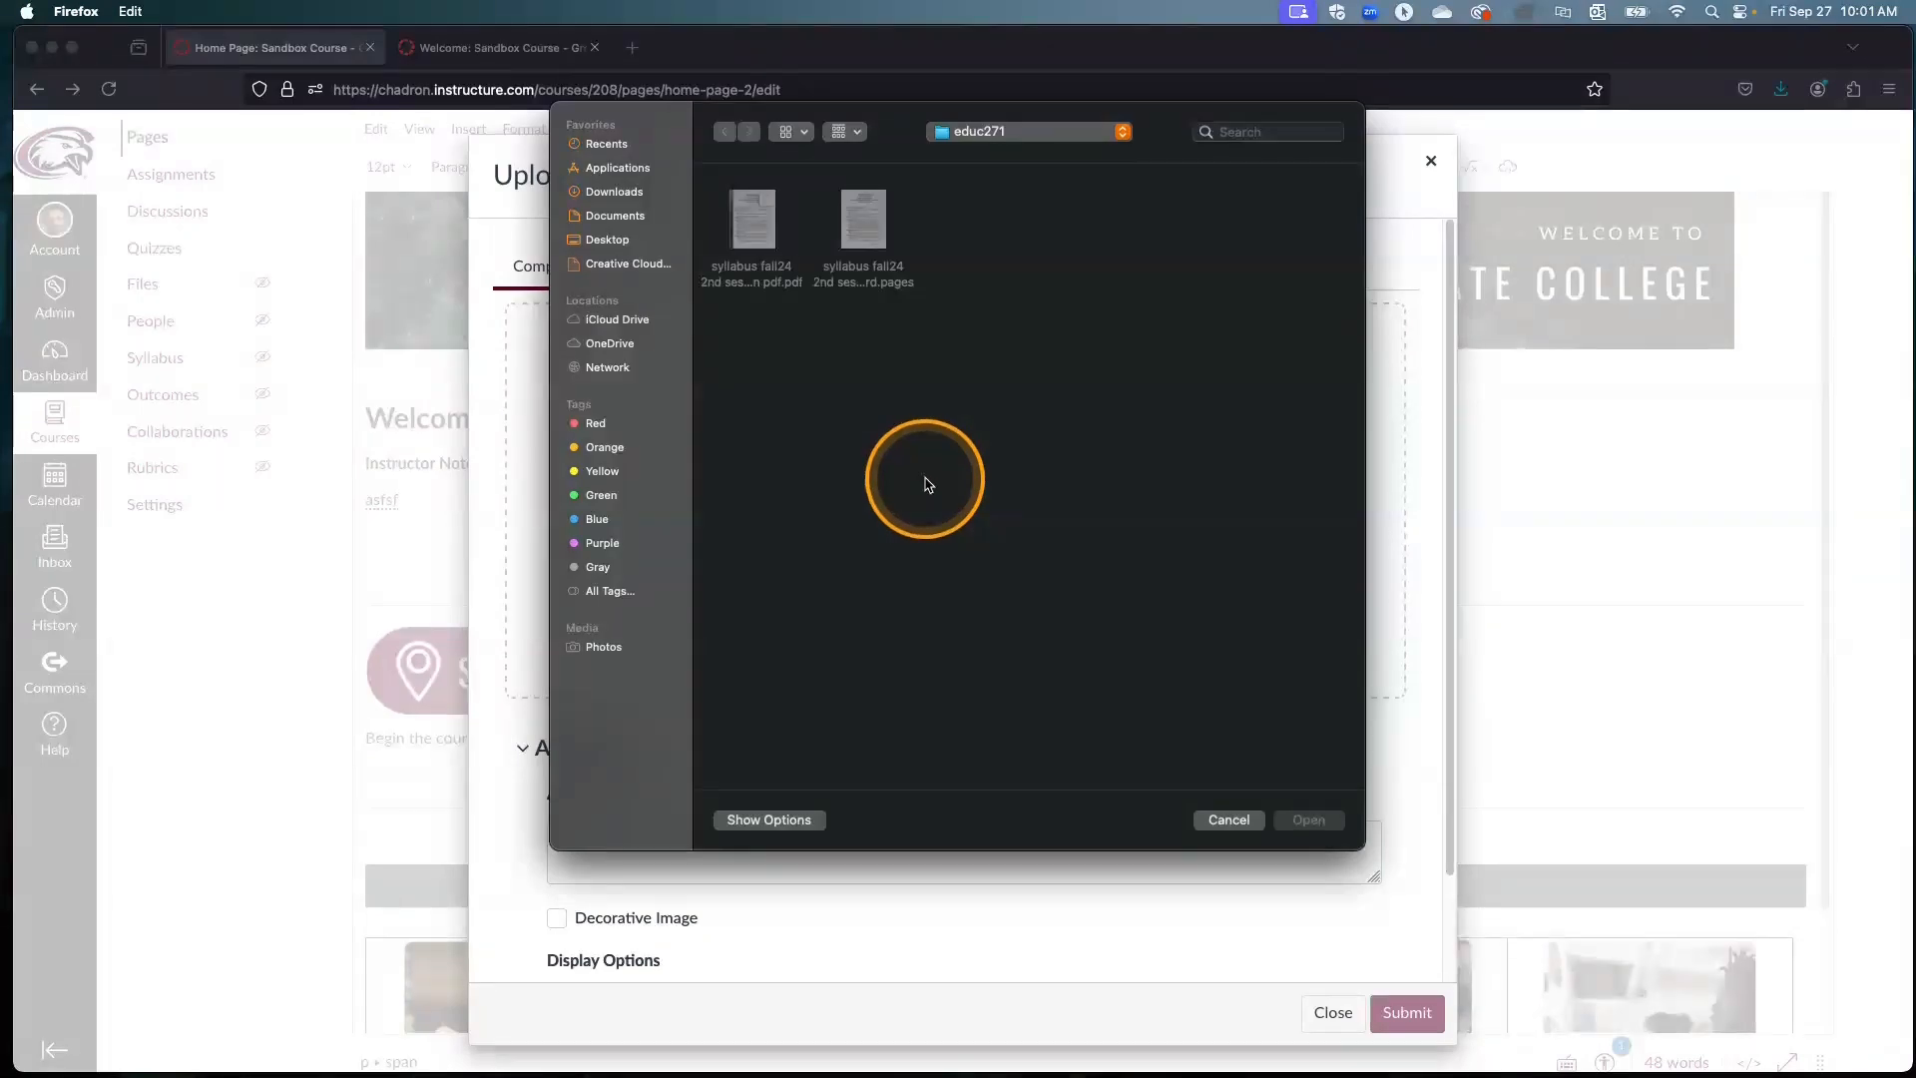
click(621, 215)
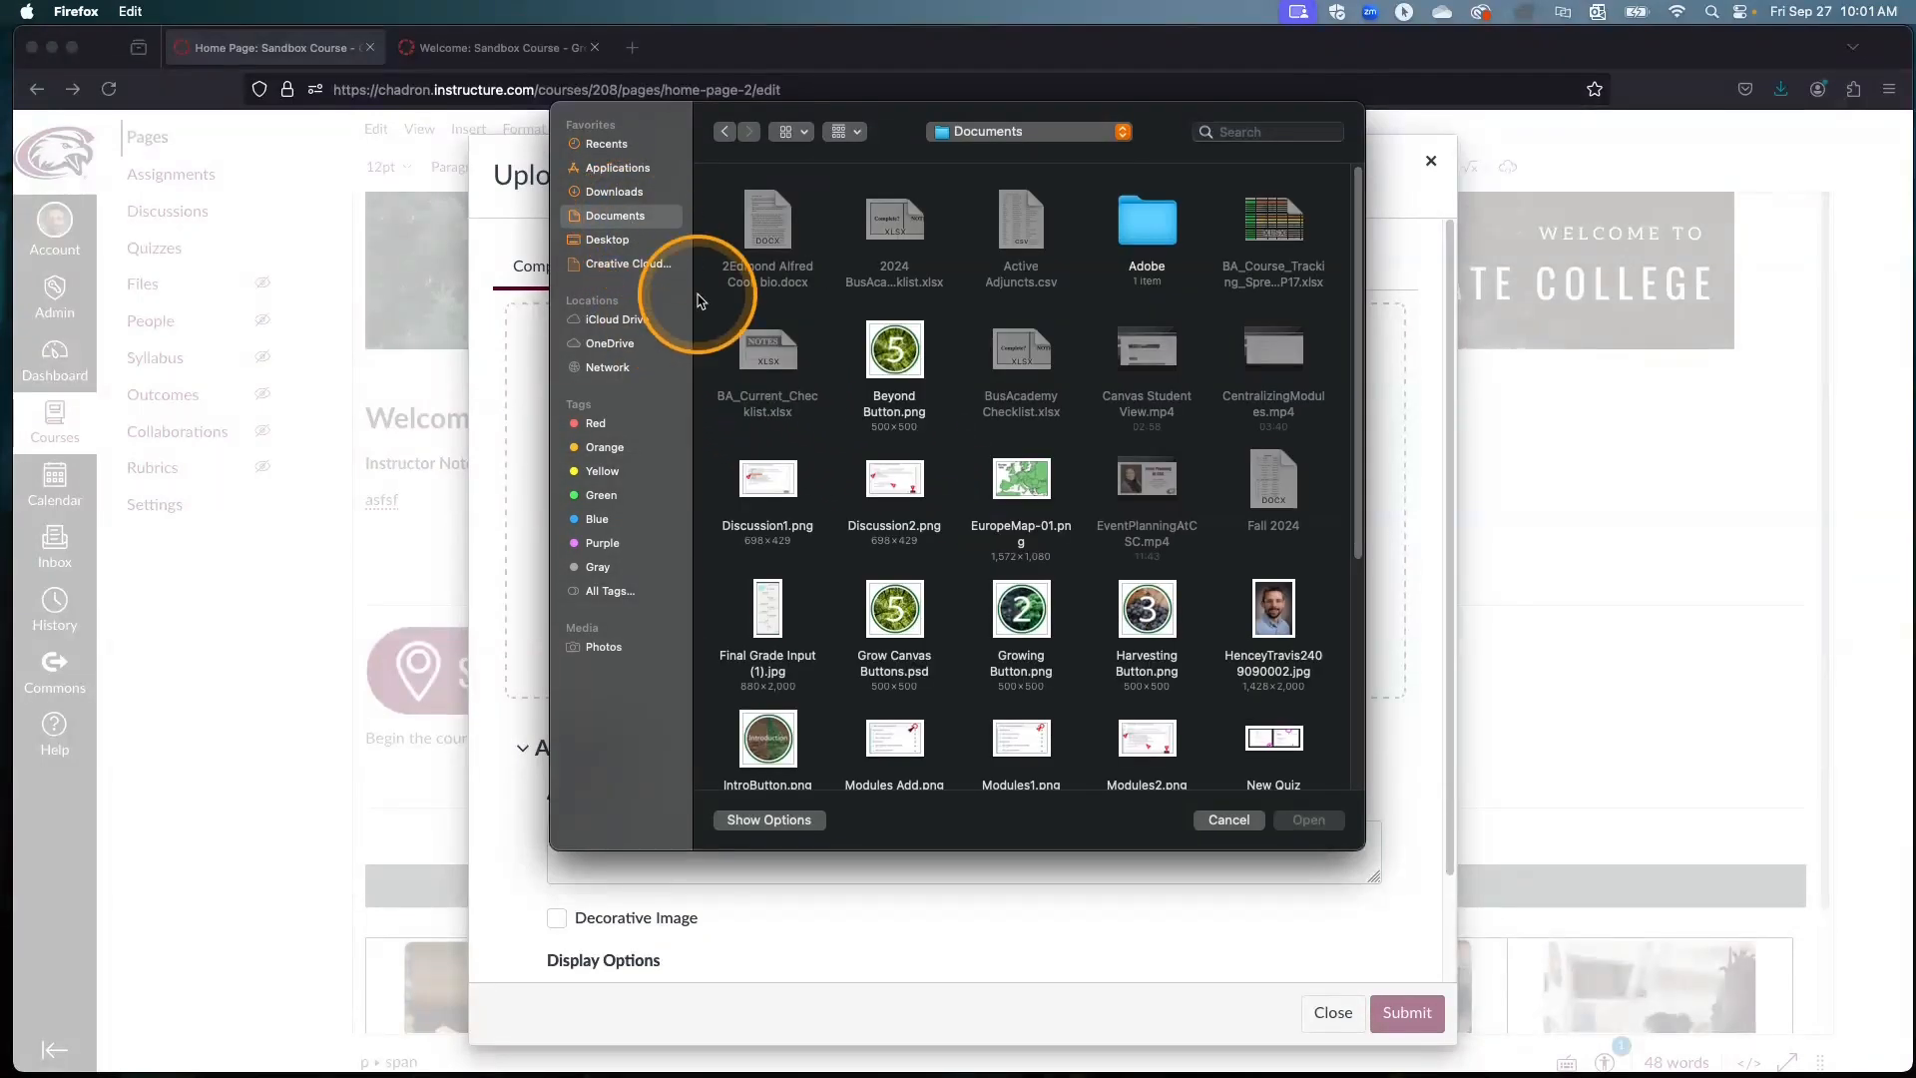
double_click(1015, 477)
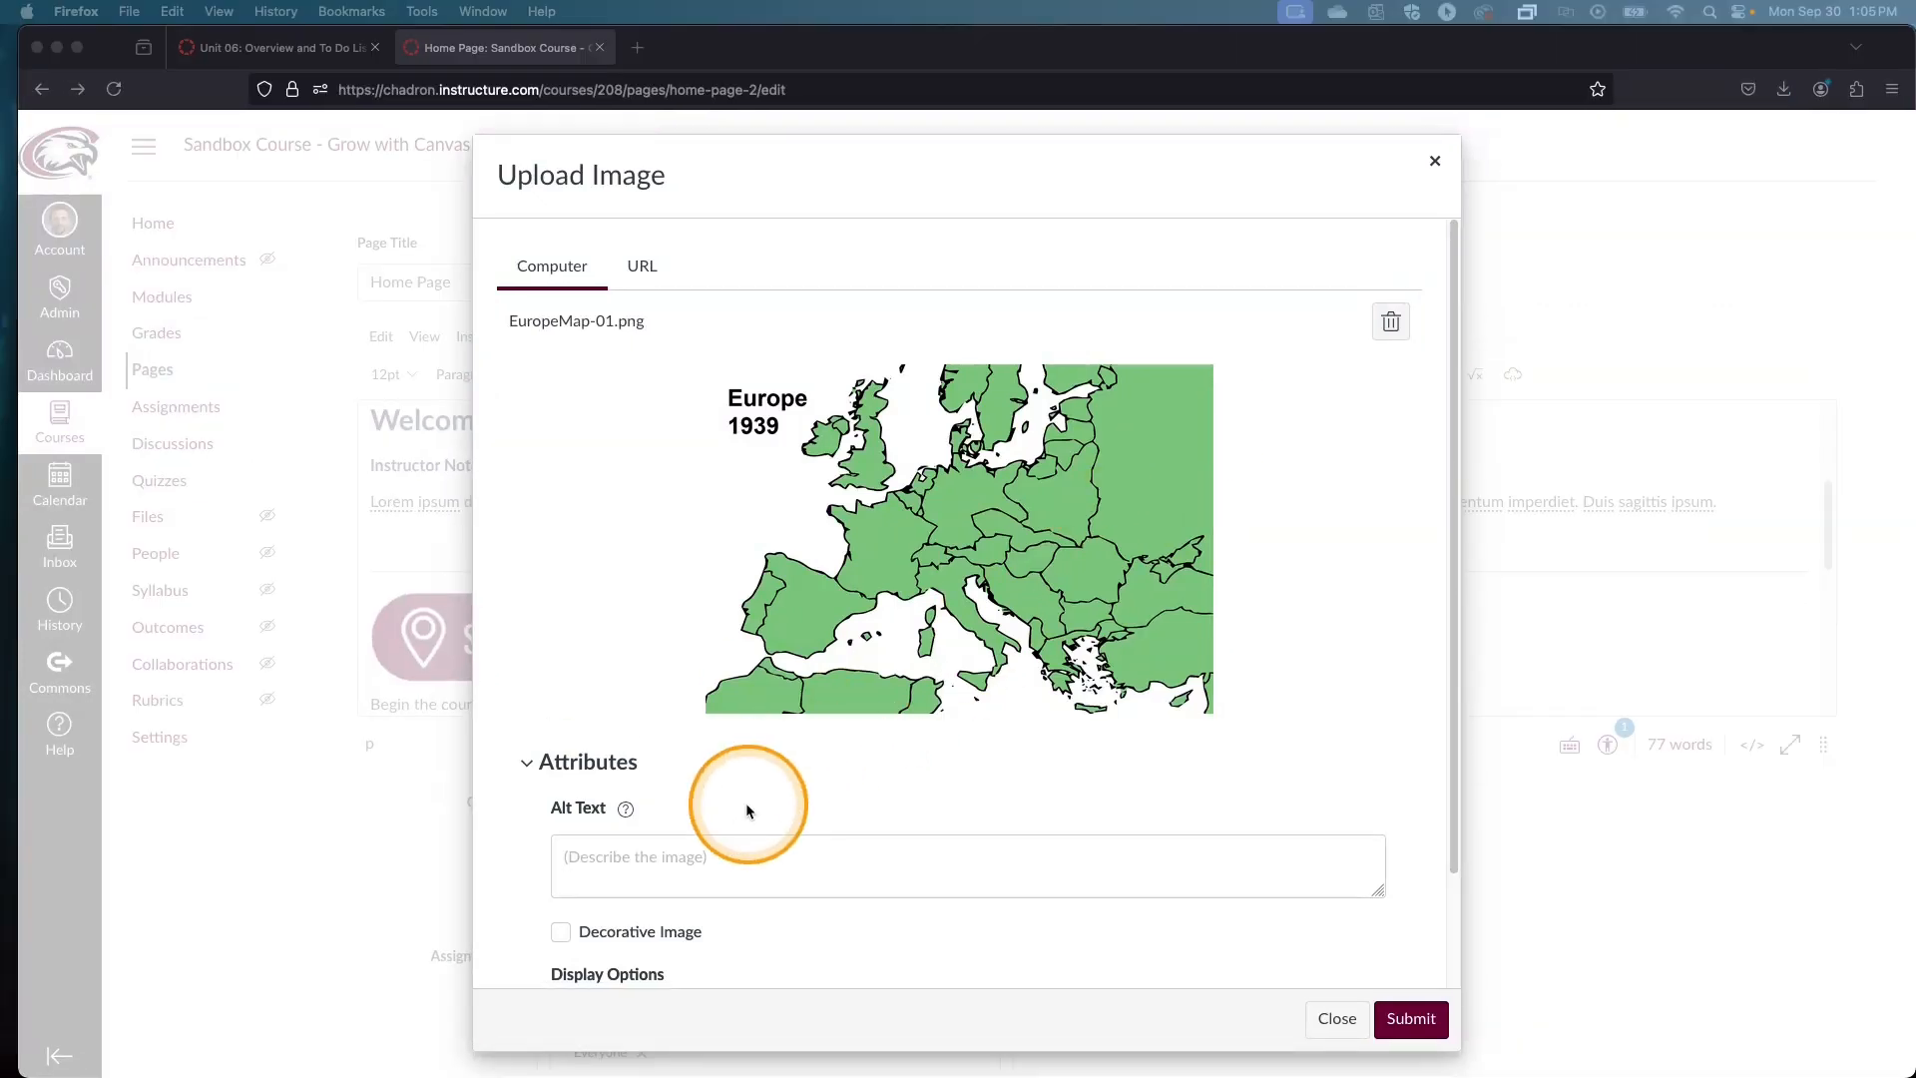
Step: Give the map image the alt text "Simple map of Europe from 1939." and submit the upload
click(661, 862)
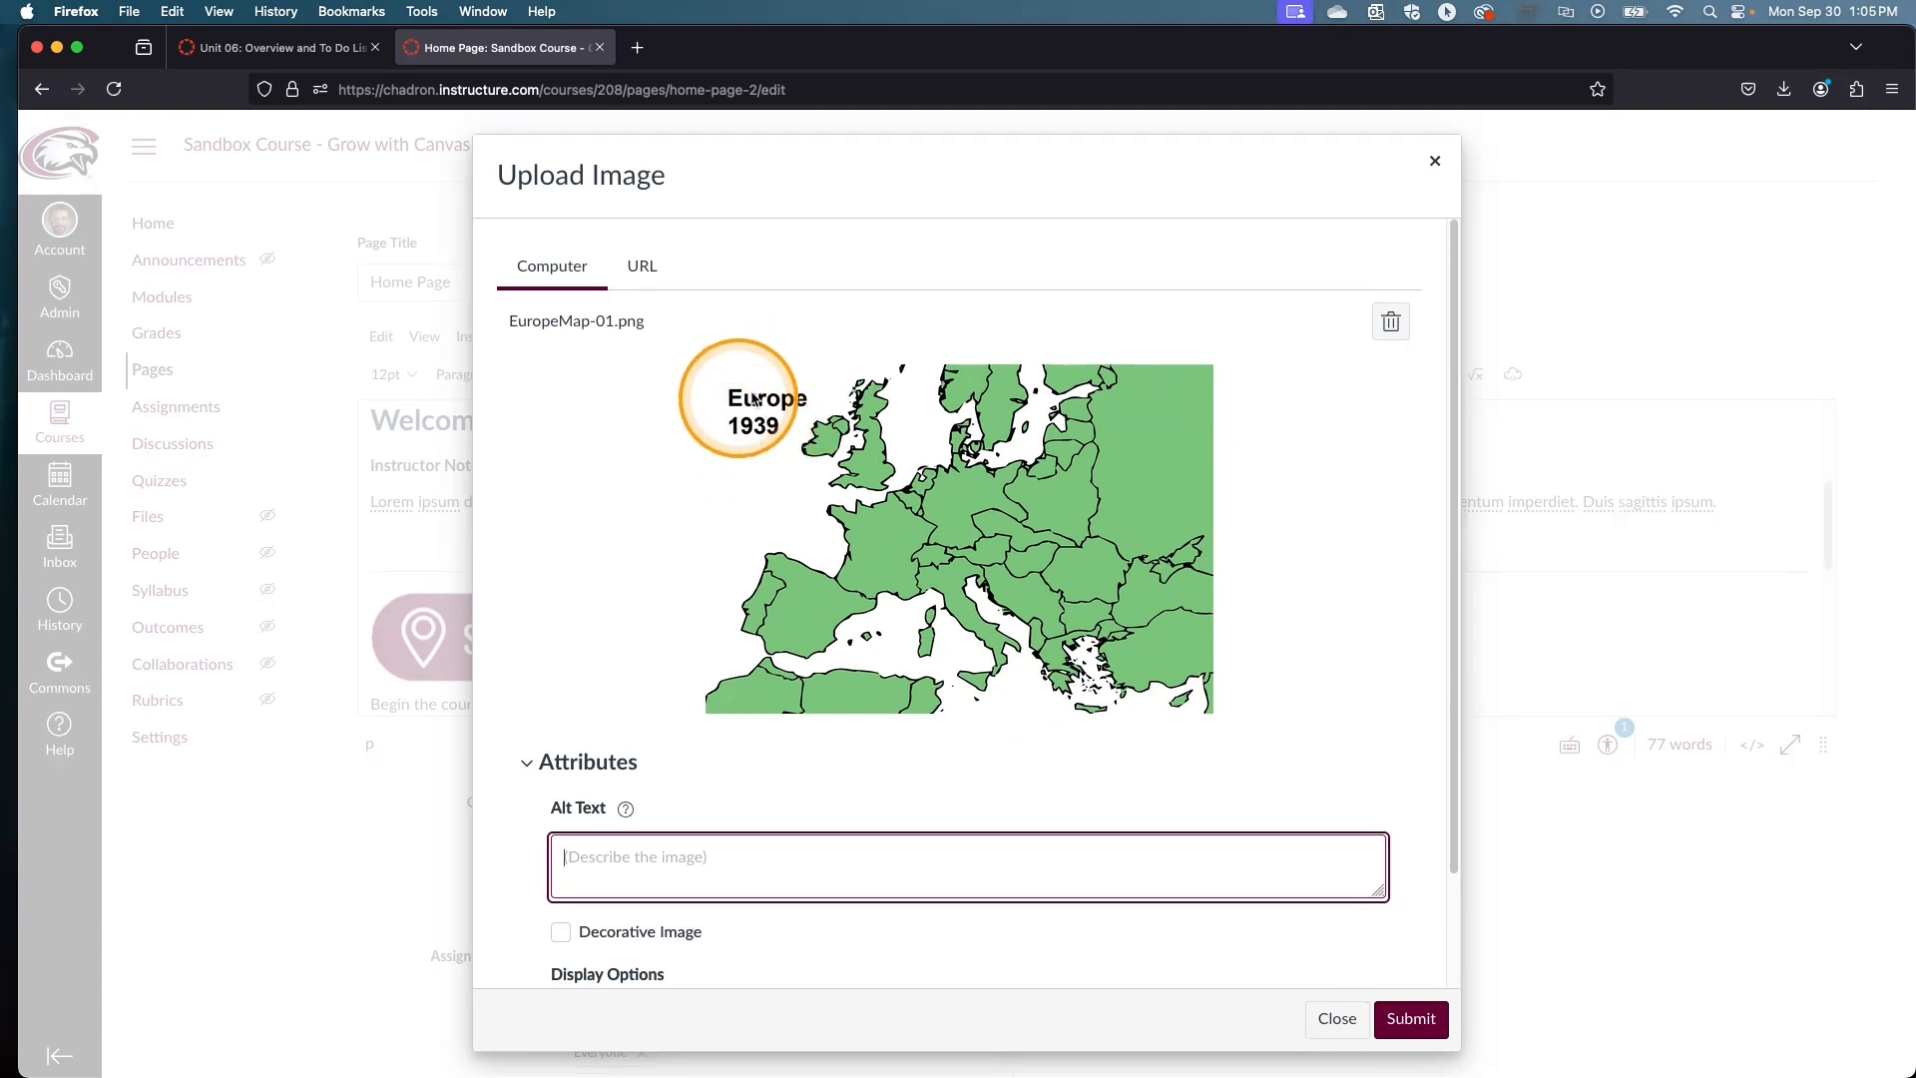
drag(632, 325, 543, 322)
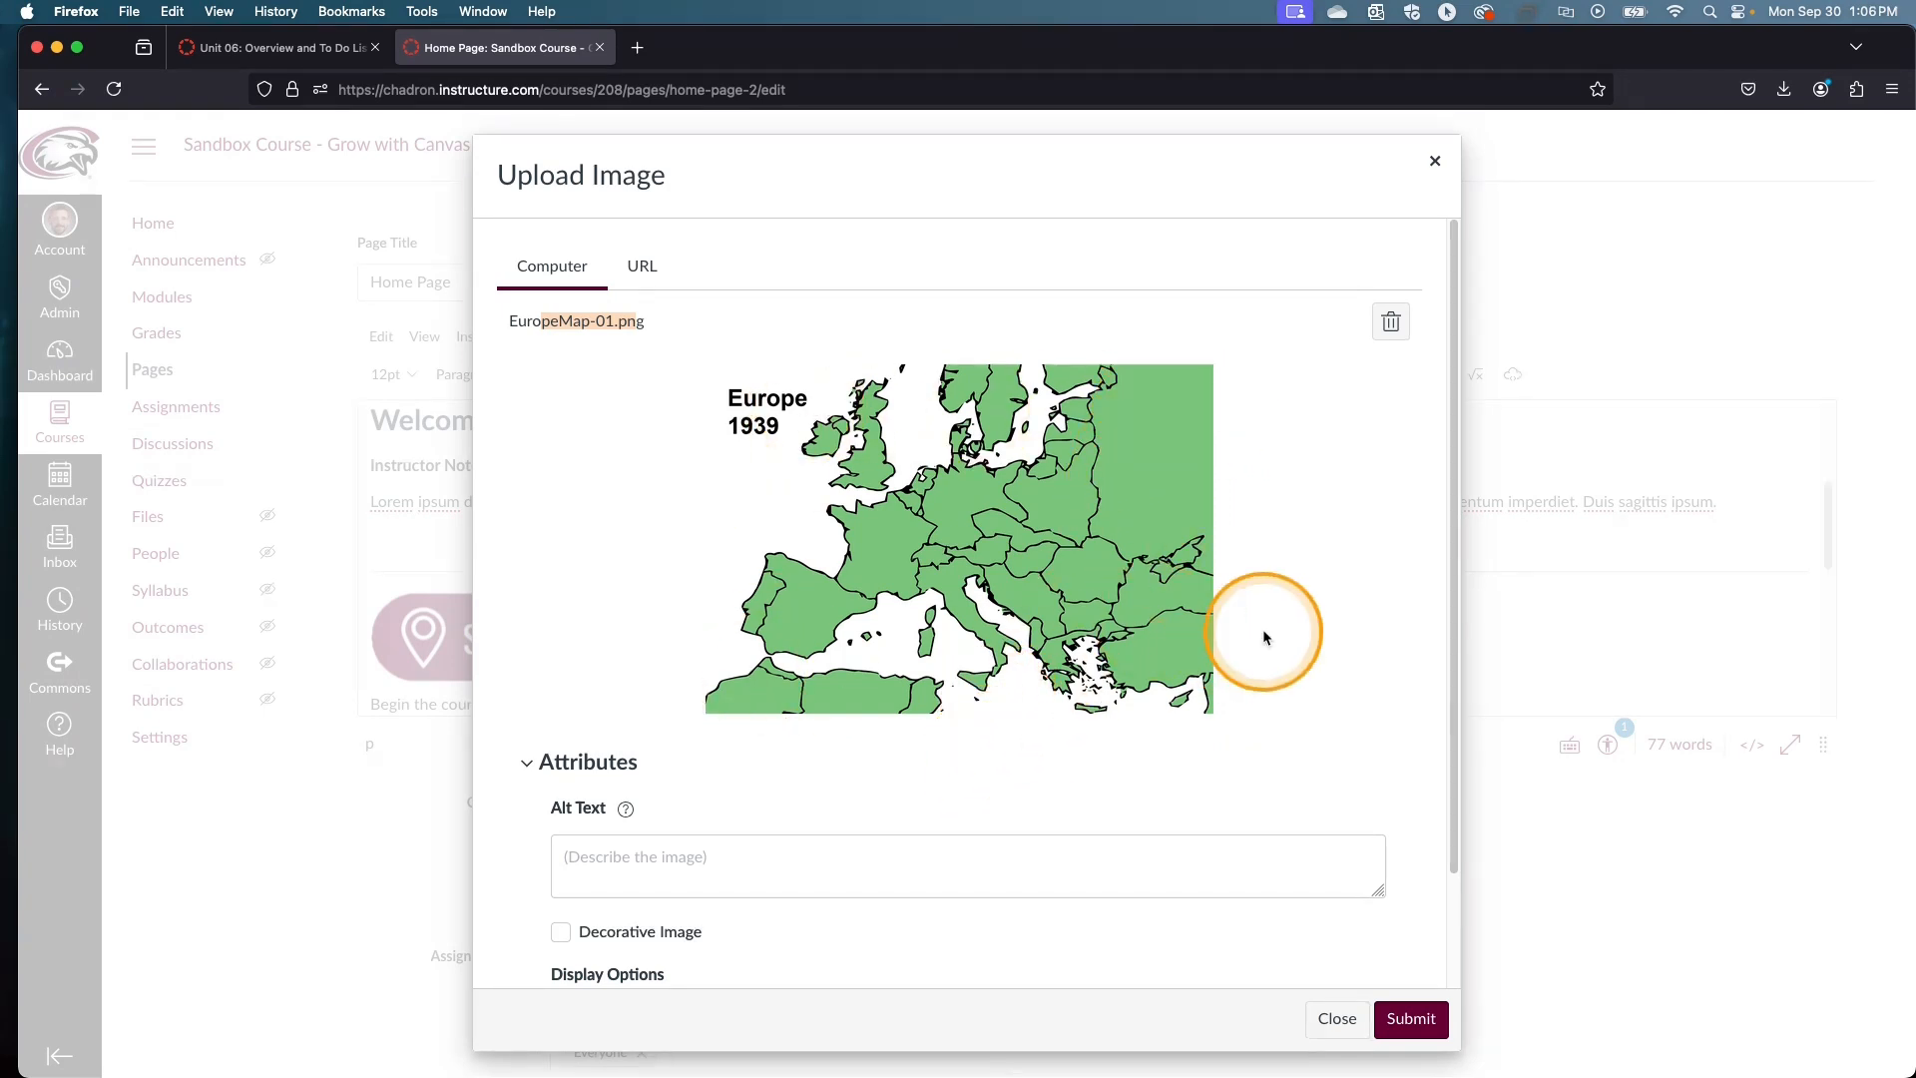
click(724, 863)
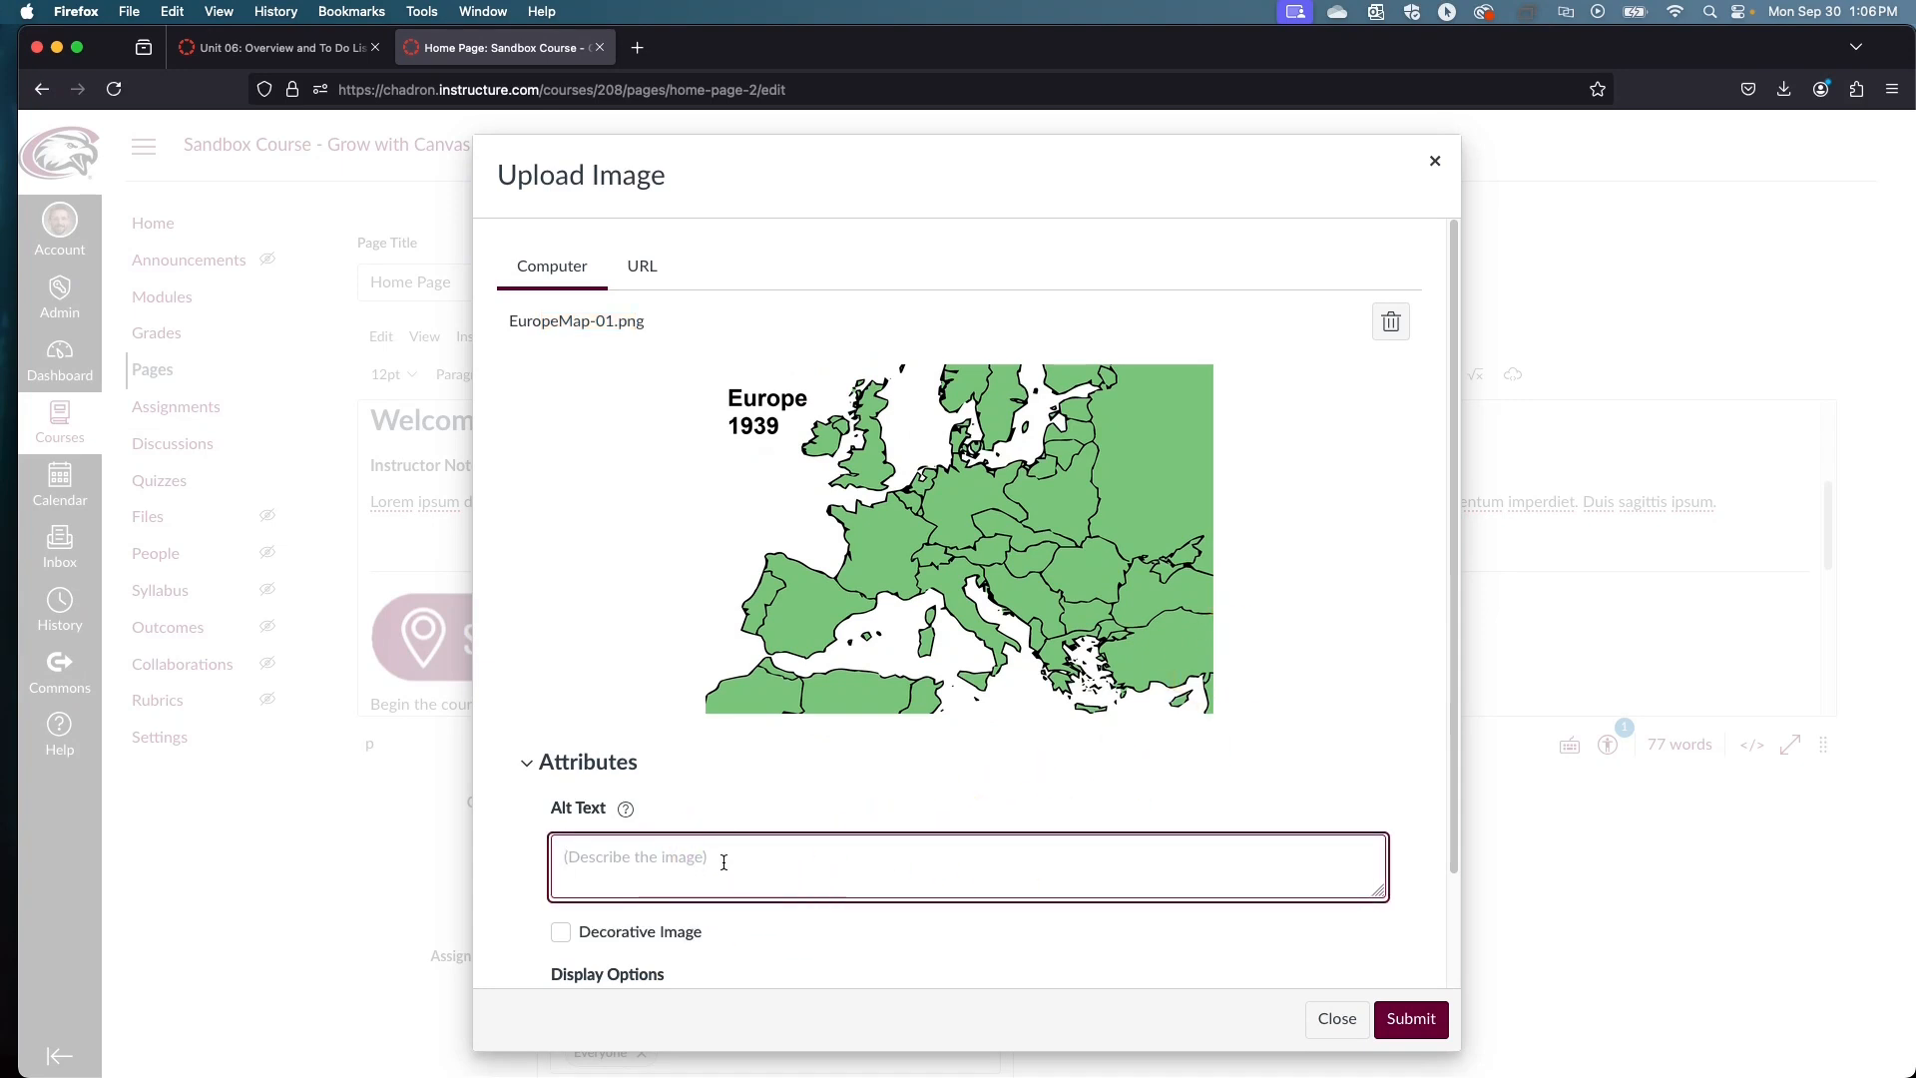
text(S)
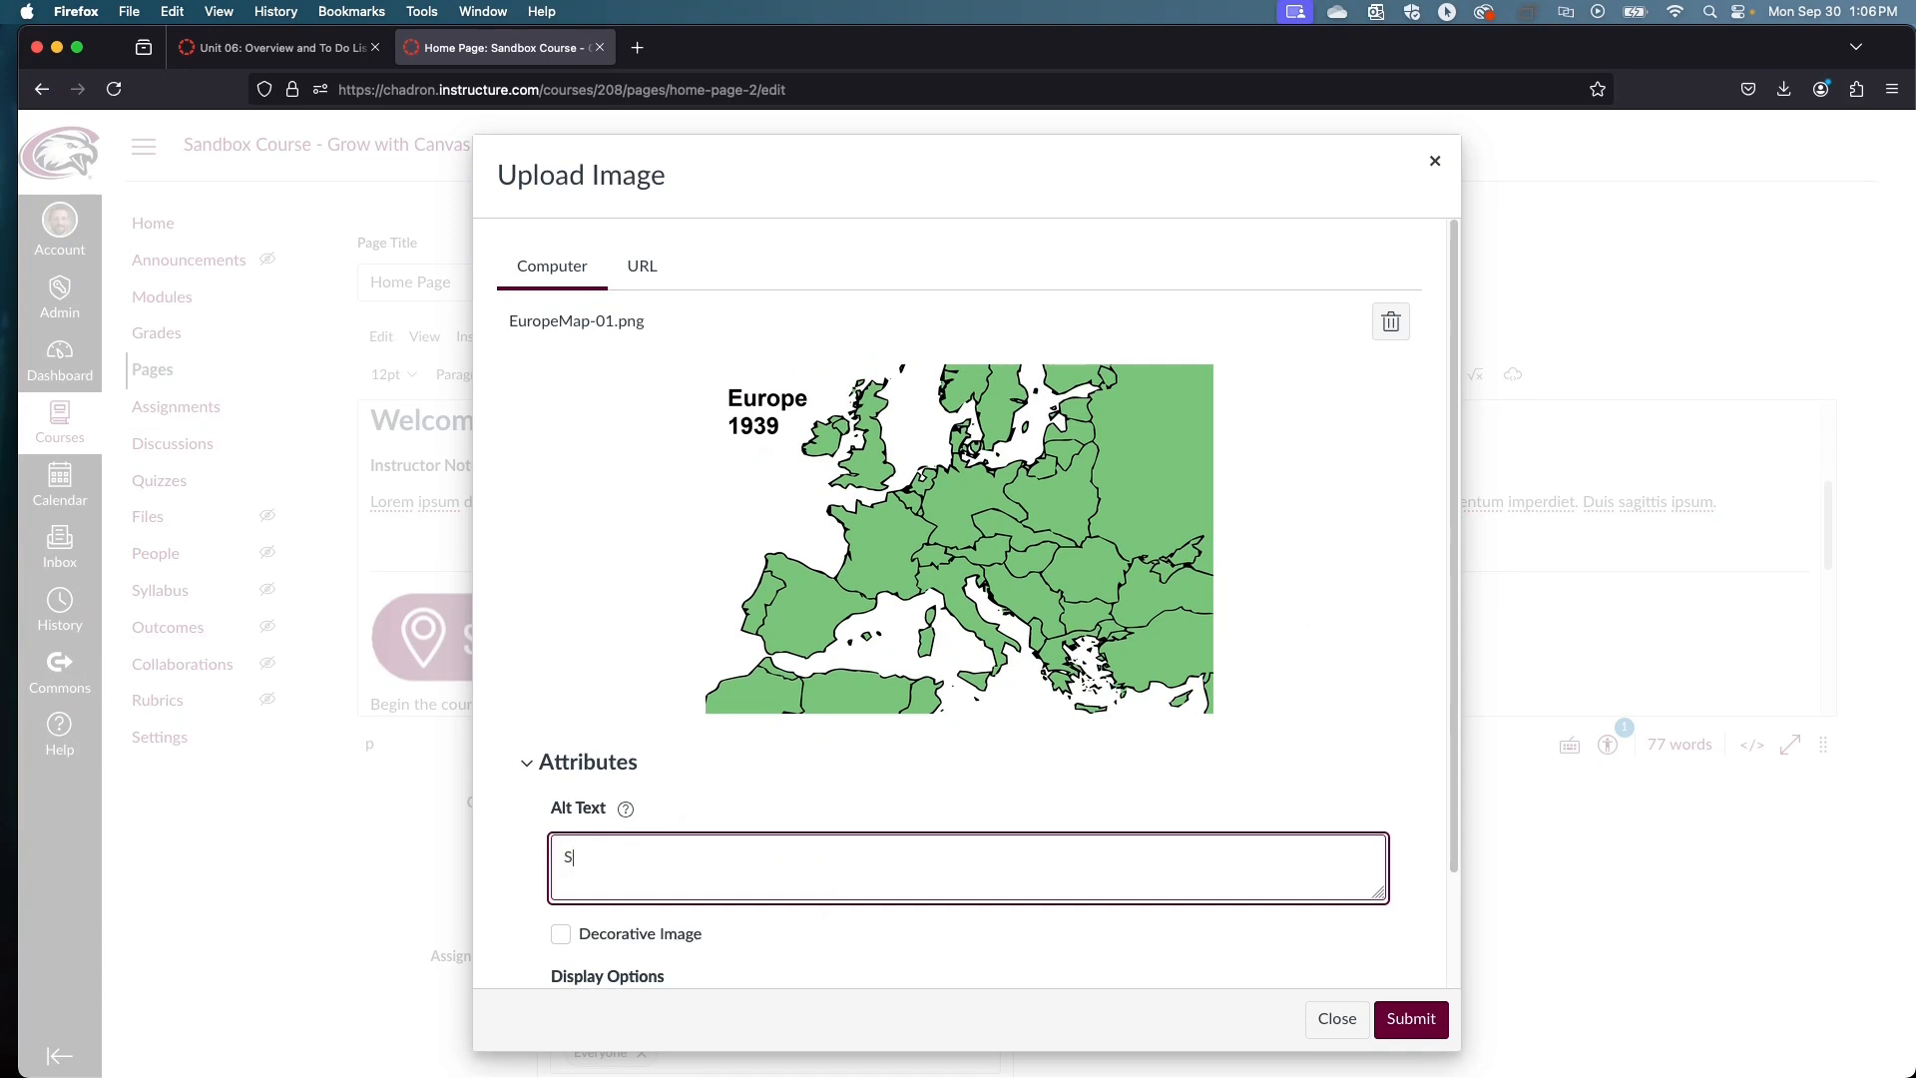
text(imple map of Europe from 1939.)
click(667, 687)
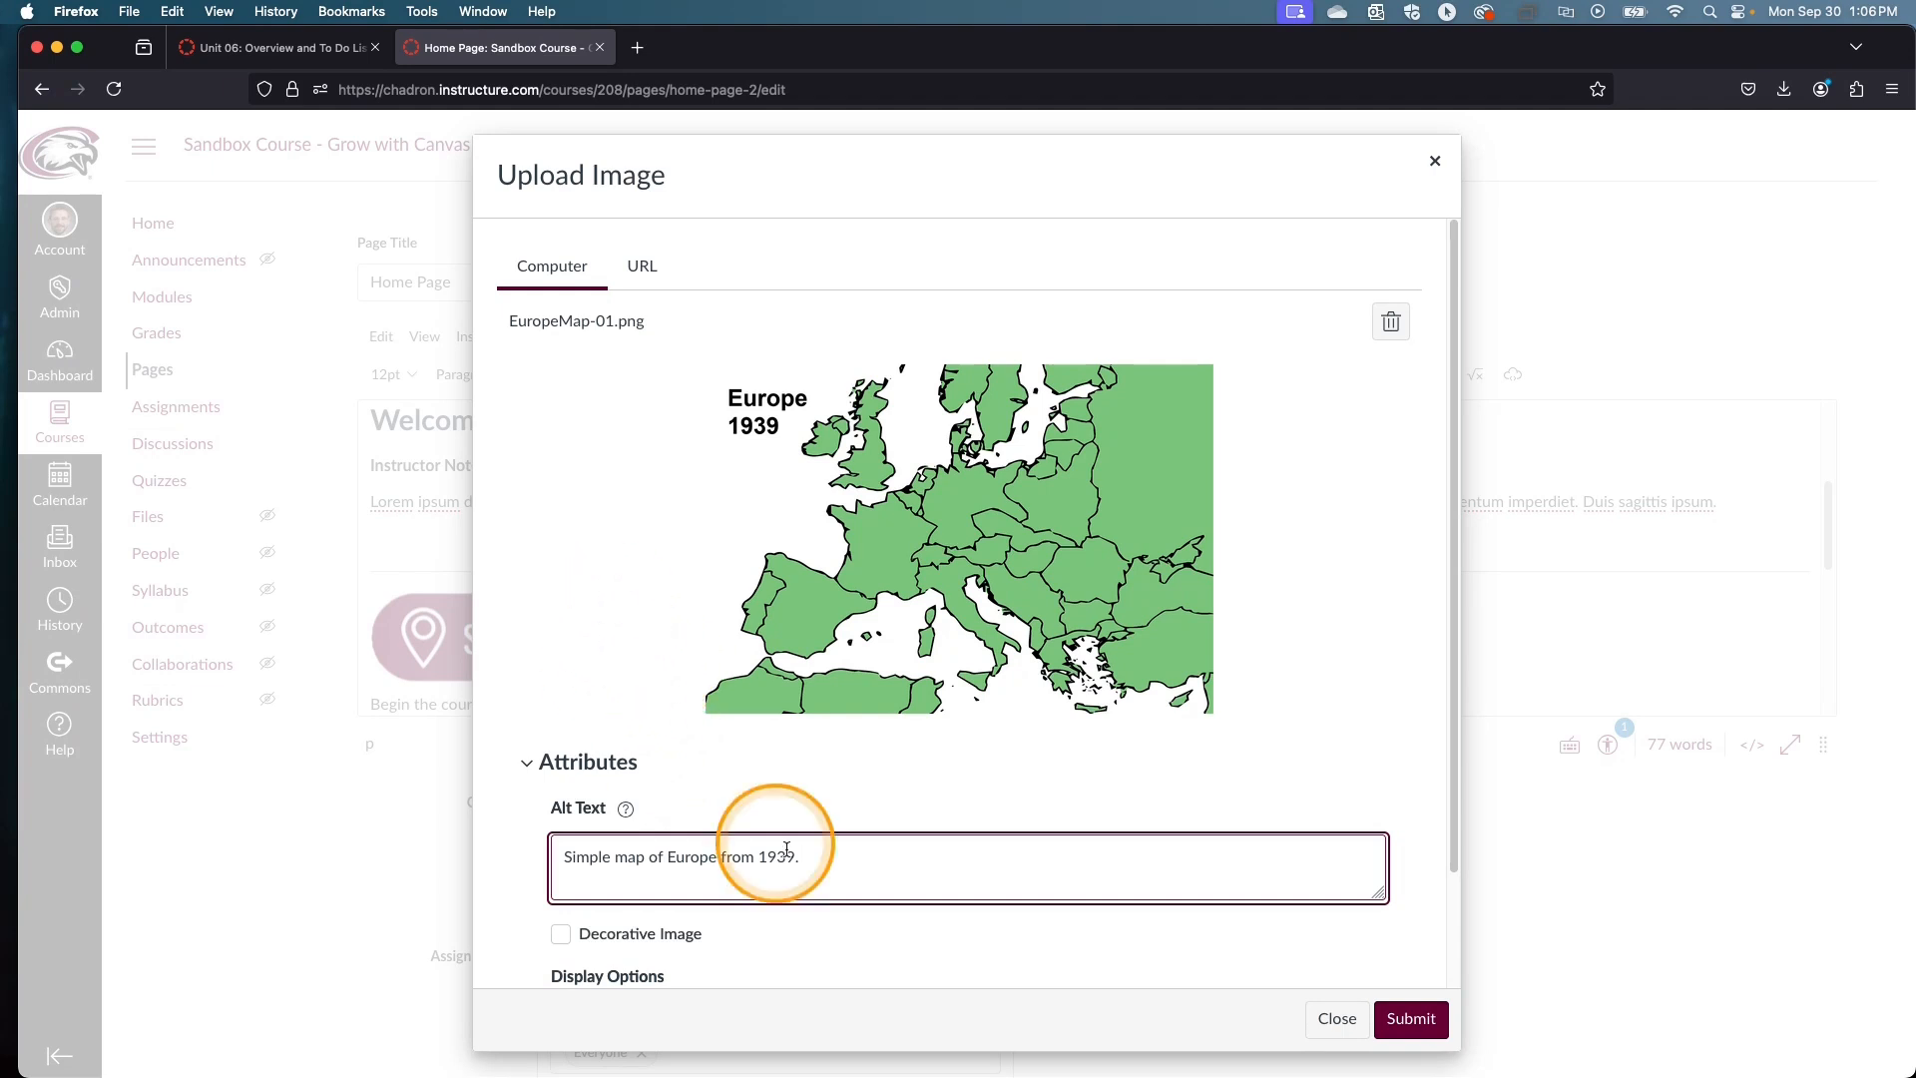
drag(559, 856, 823, 864)
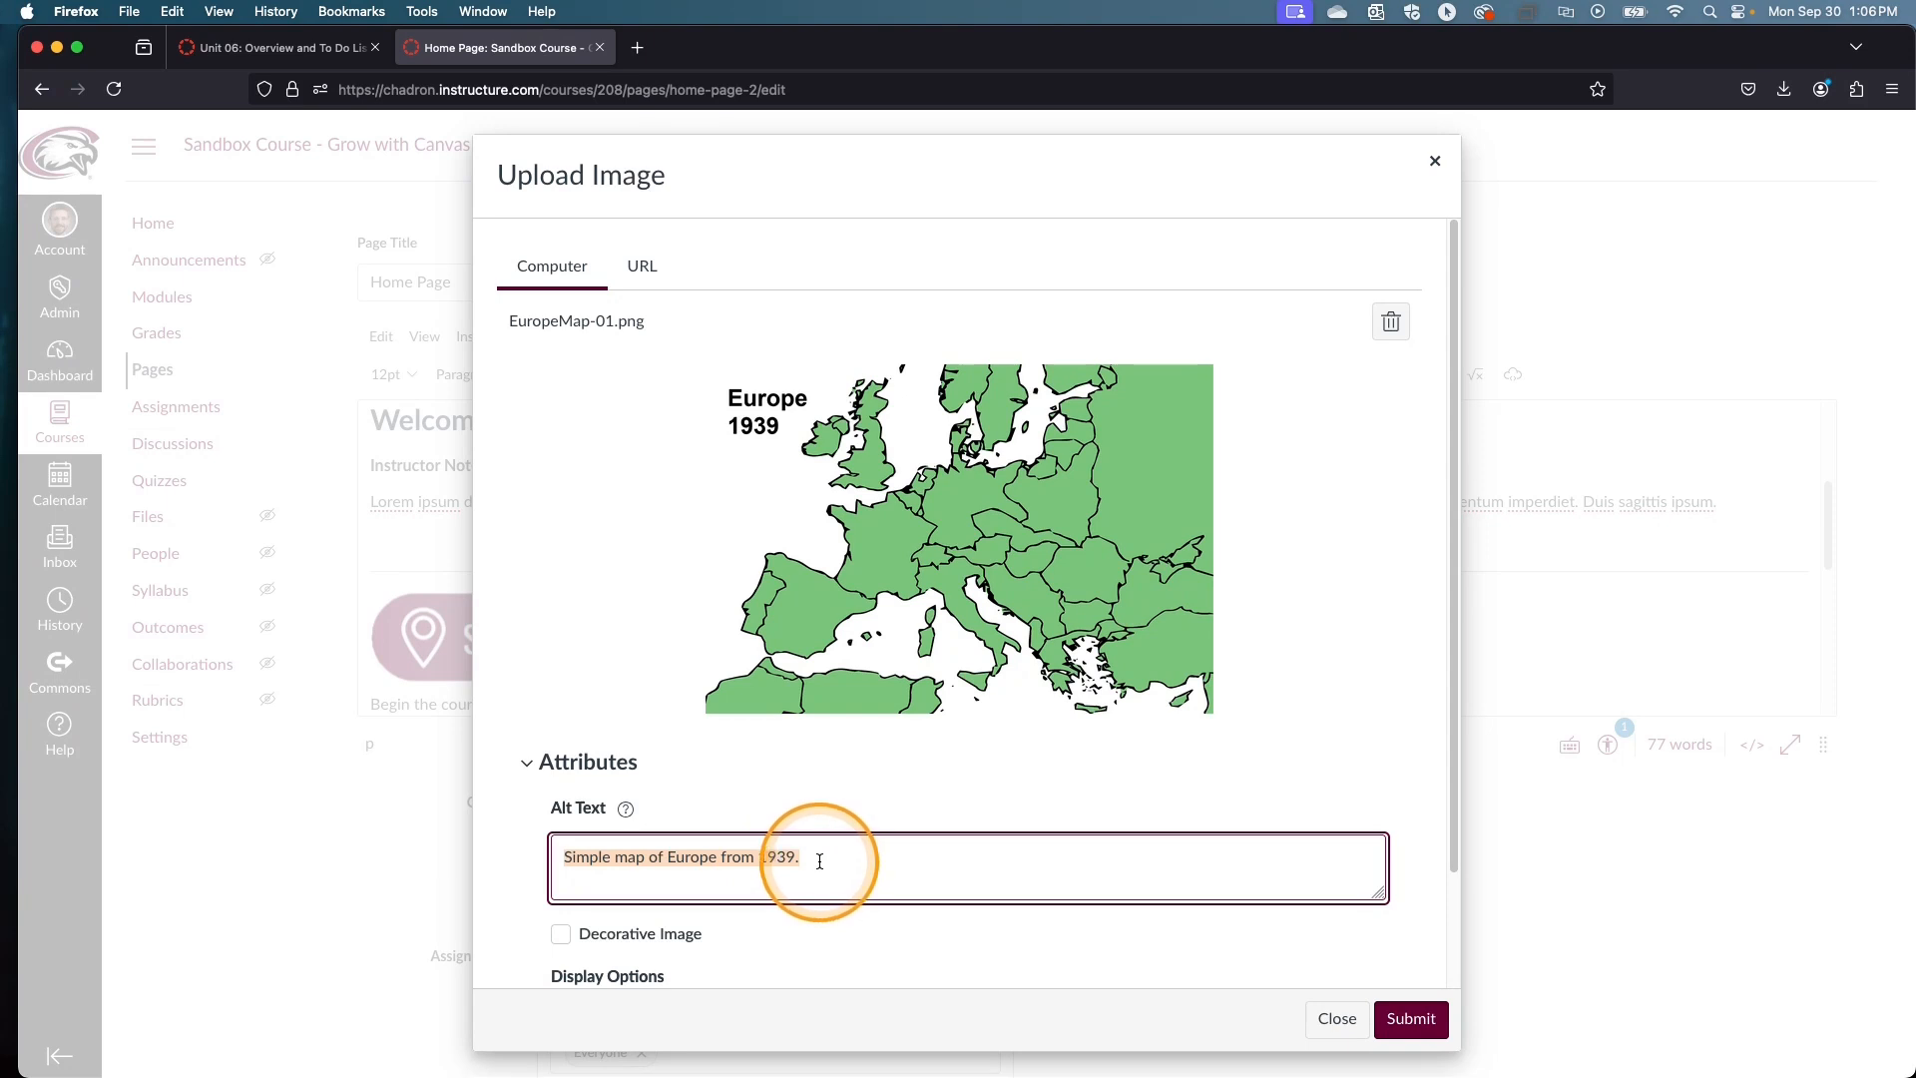
click(1447, 1031)
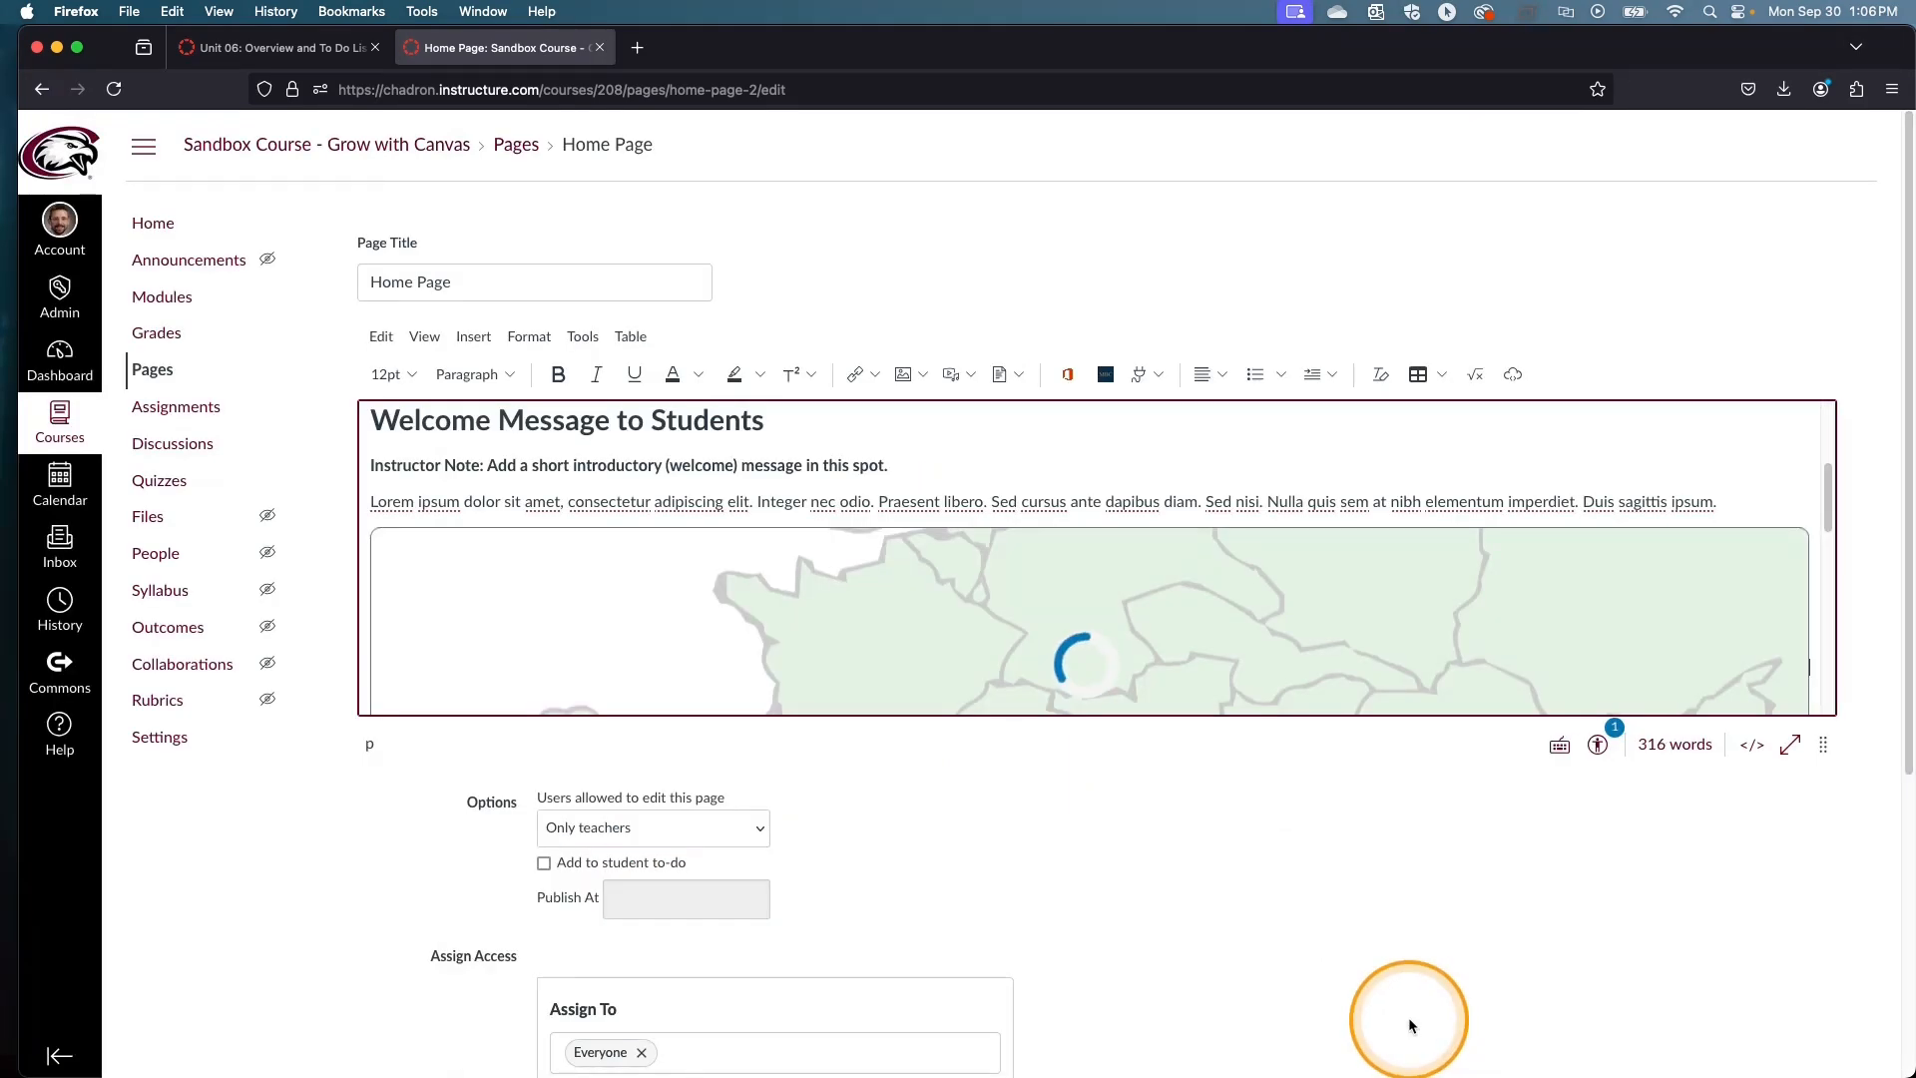
Step: Shrink the inserted Europe map proportionally to about a quarter of the editor's width
scroll(1405, 1016, down, 3)
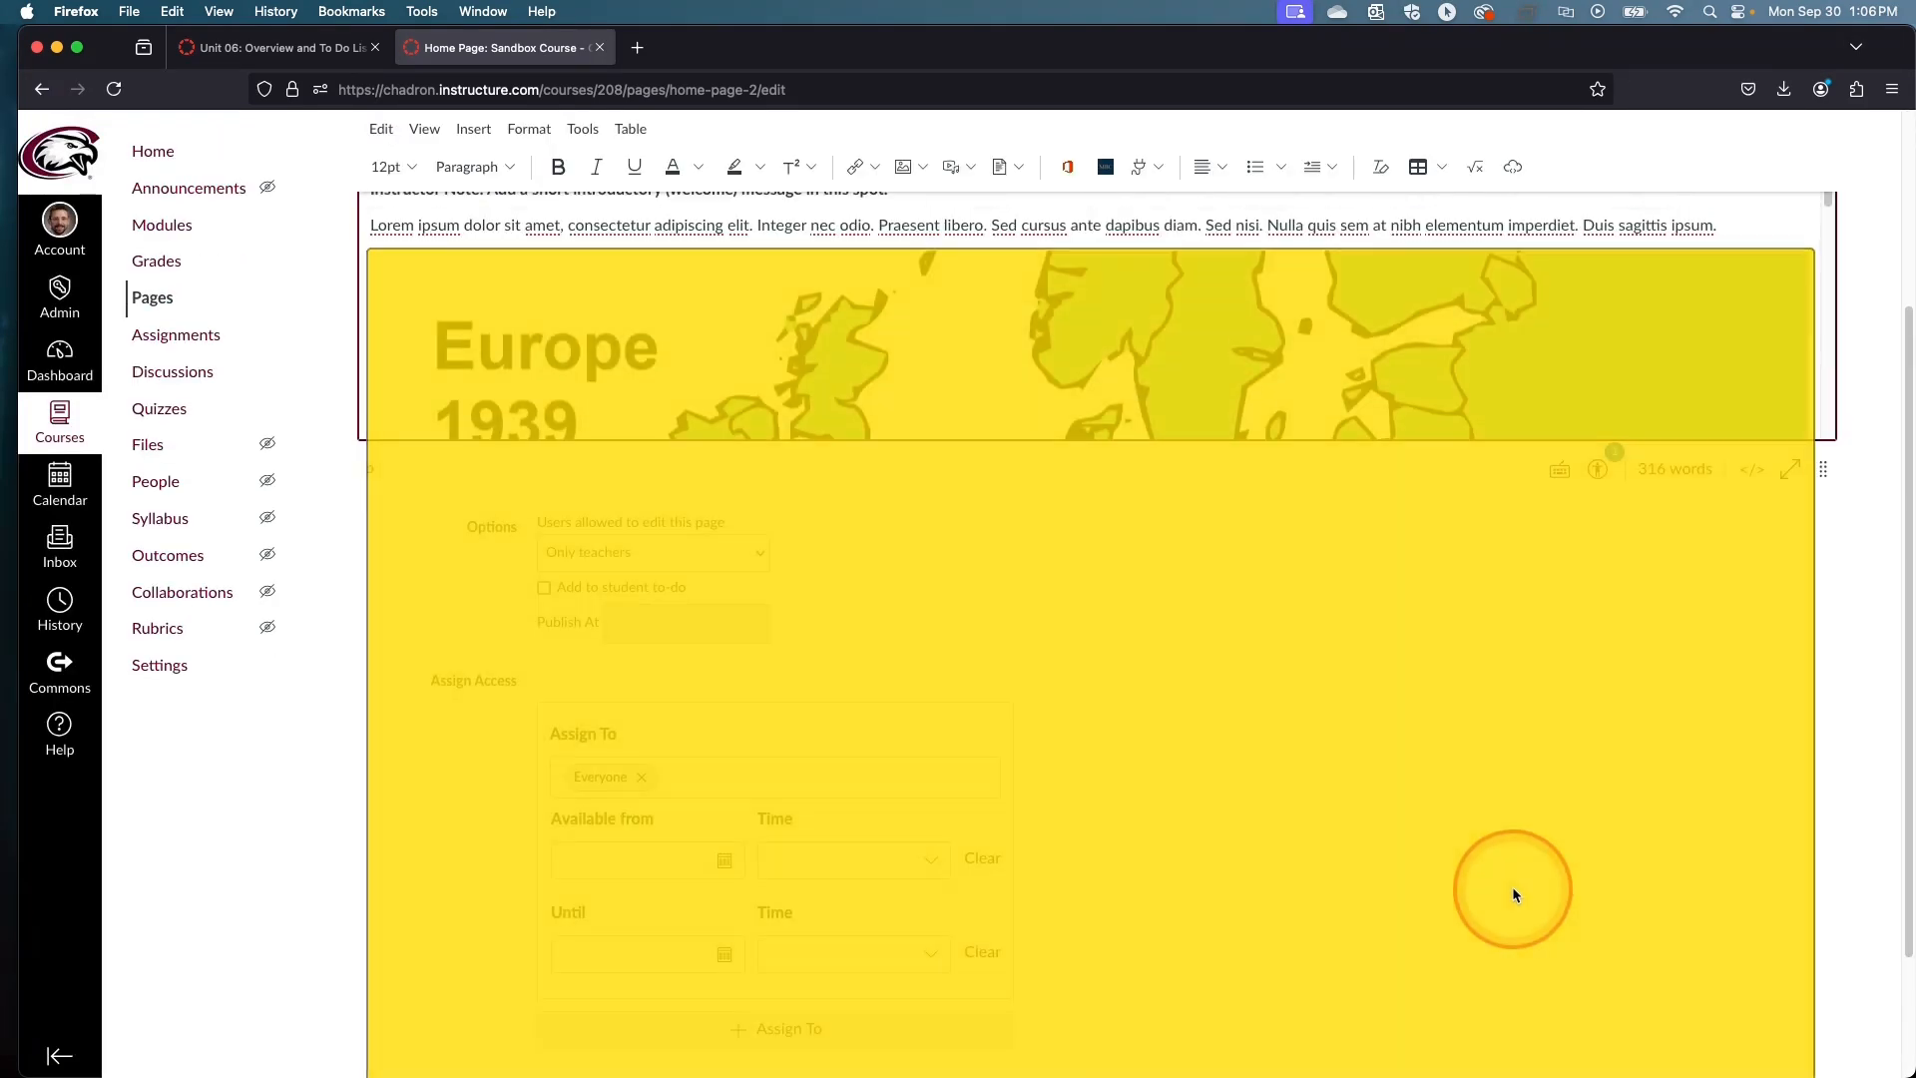
scroll(1512, 887, up, 5)
click(1583, 603)
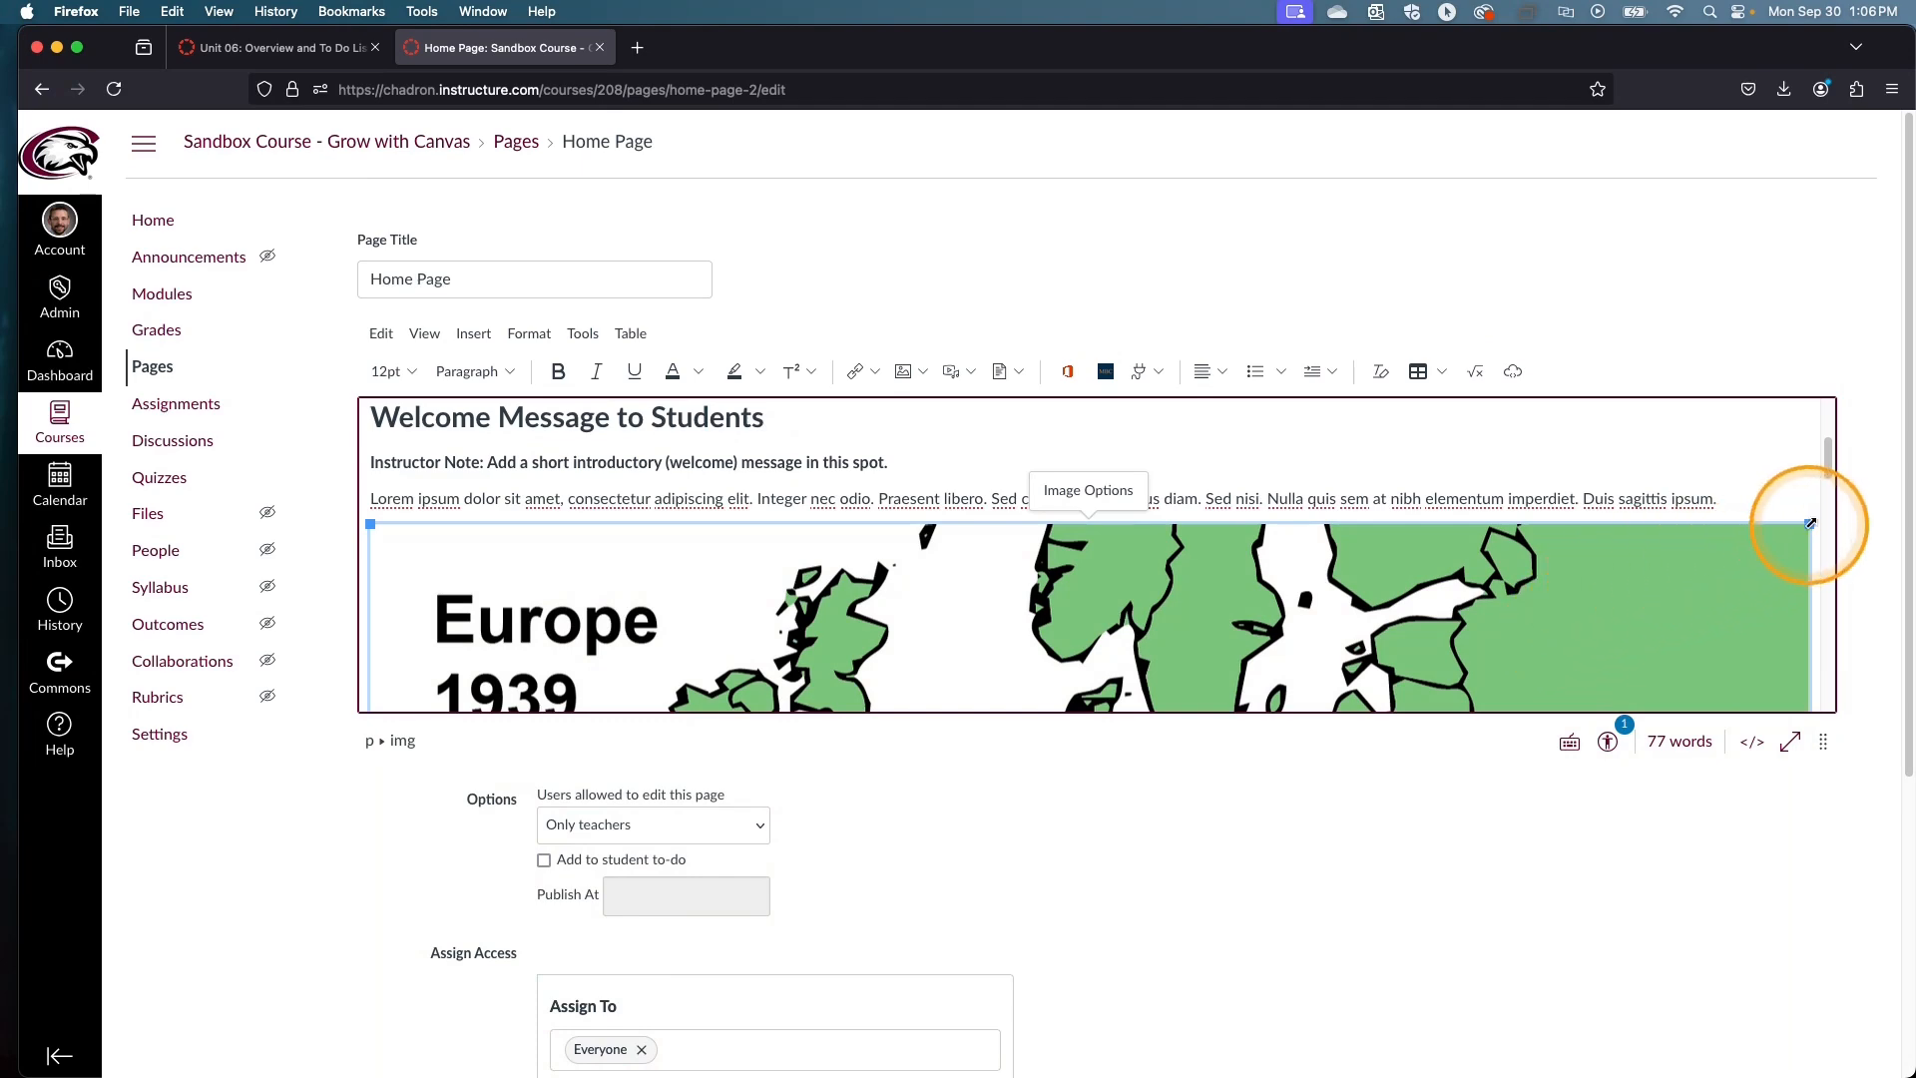
drag(1810, 523, 599, 548)
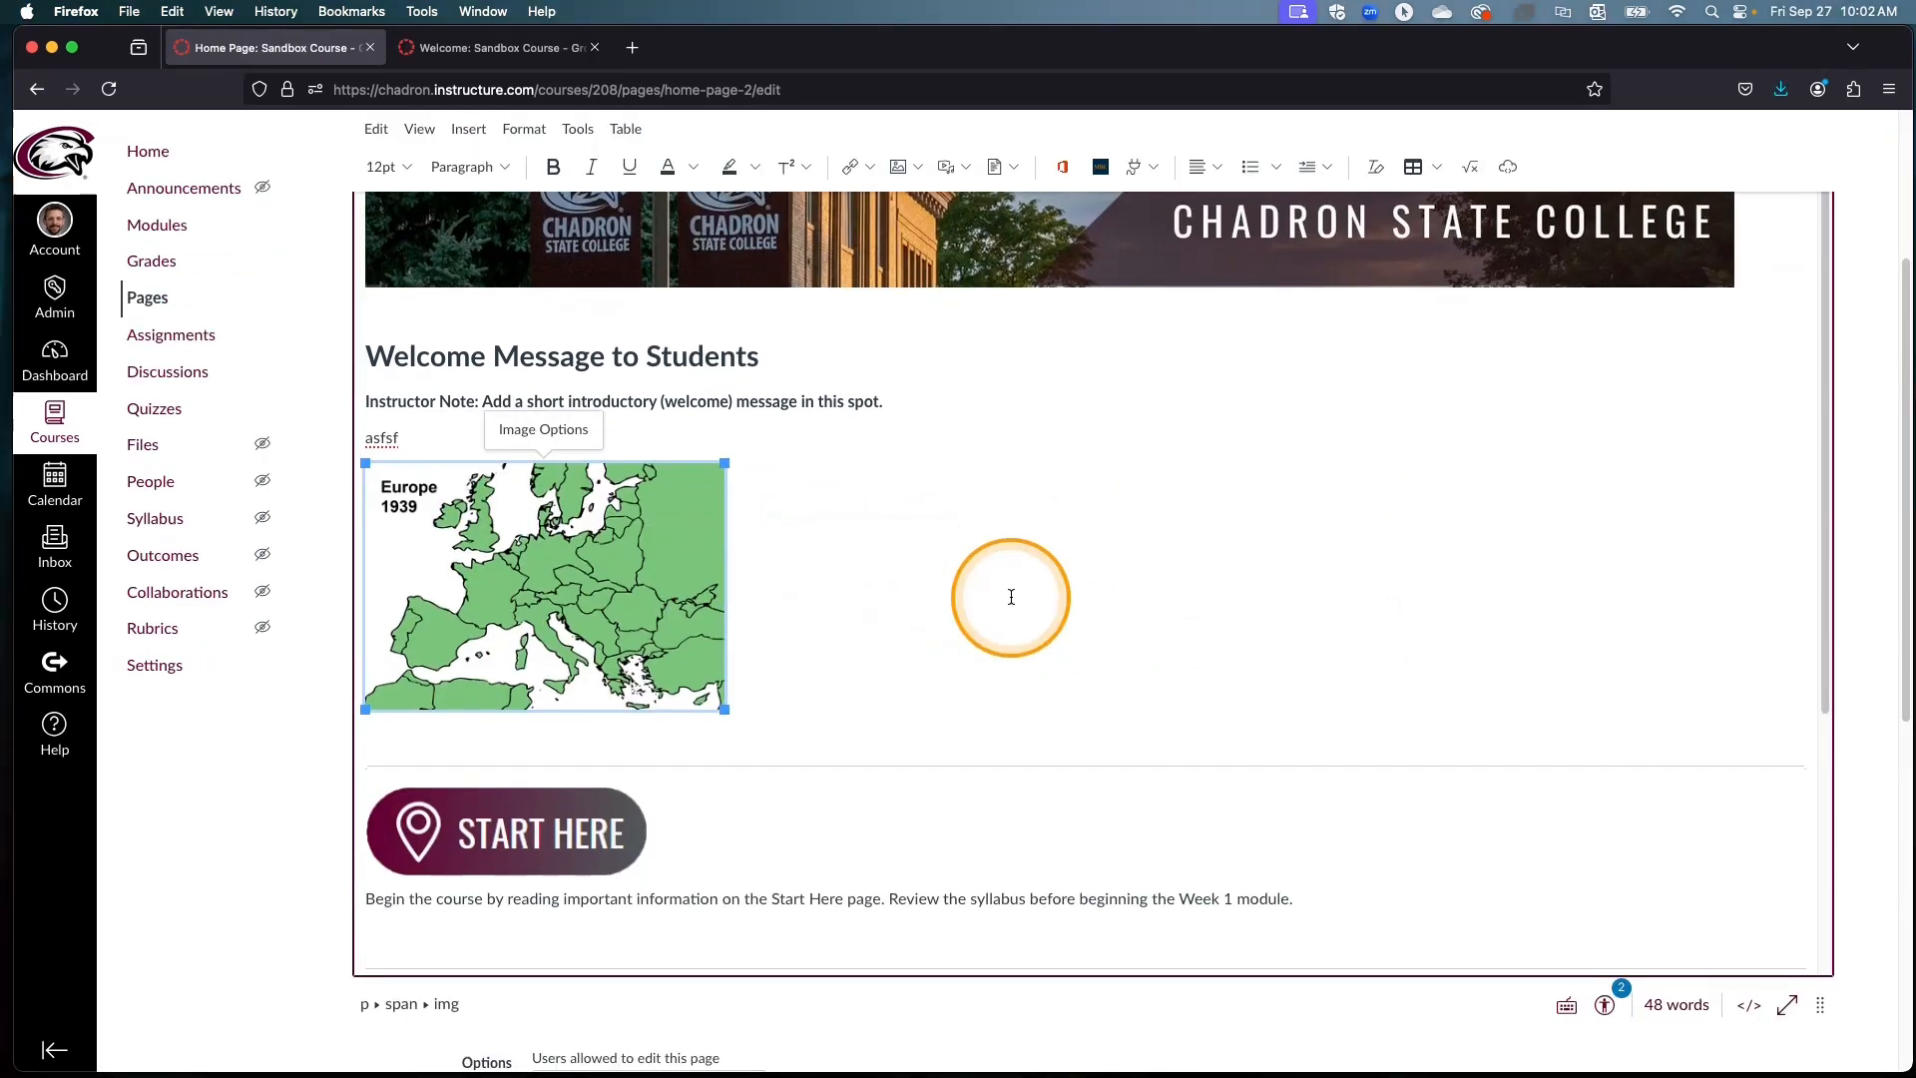
scroll(1008, 599, down, 2)
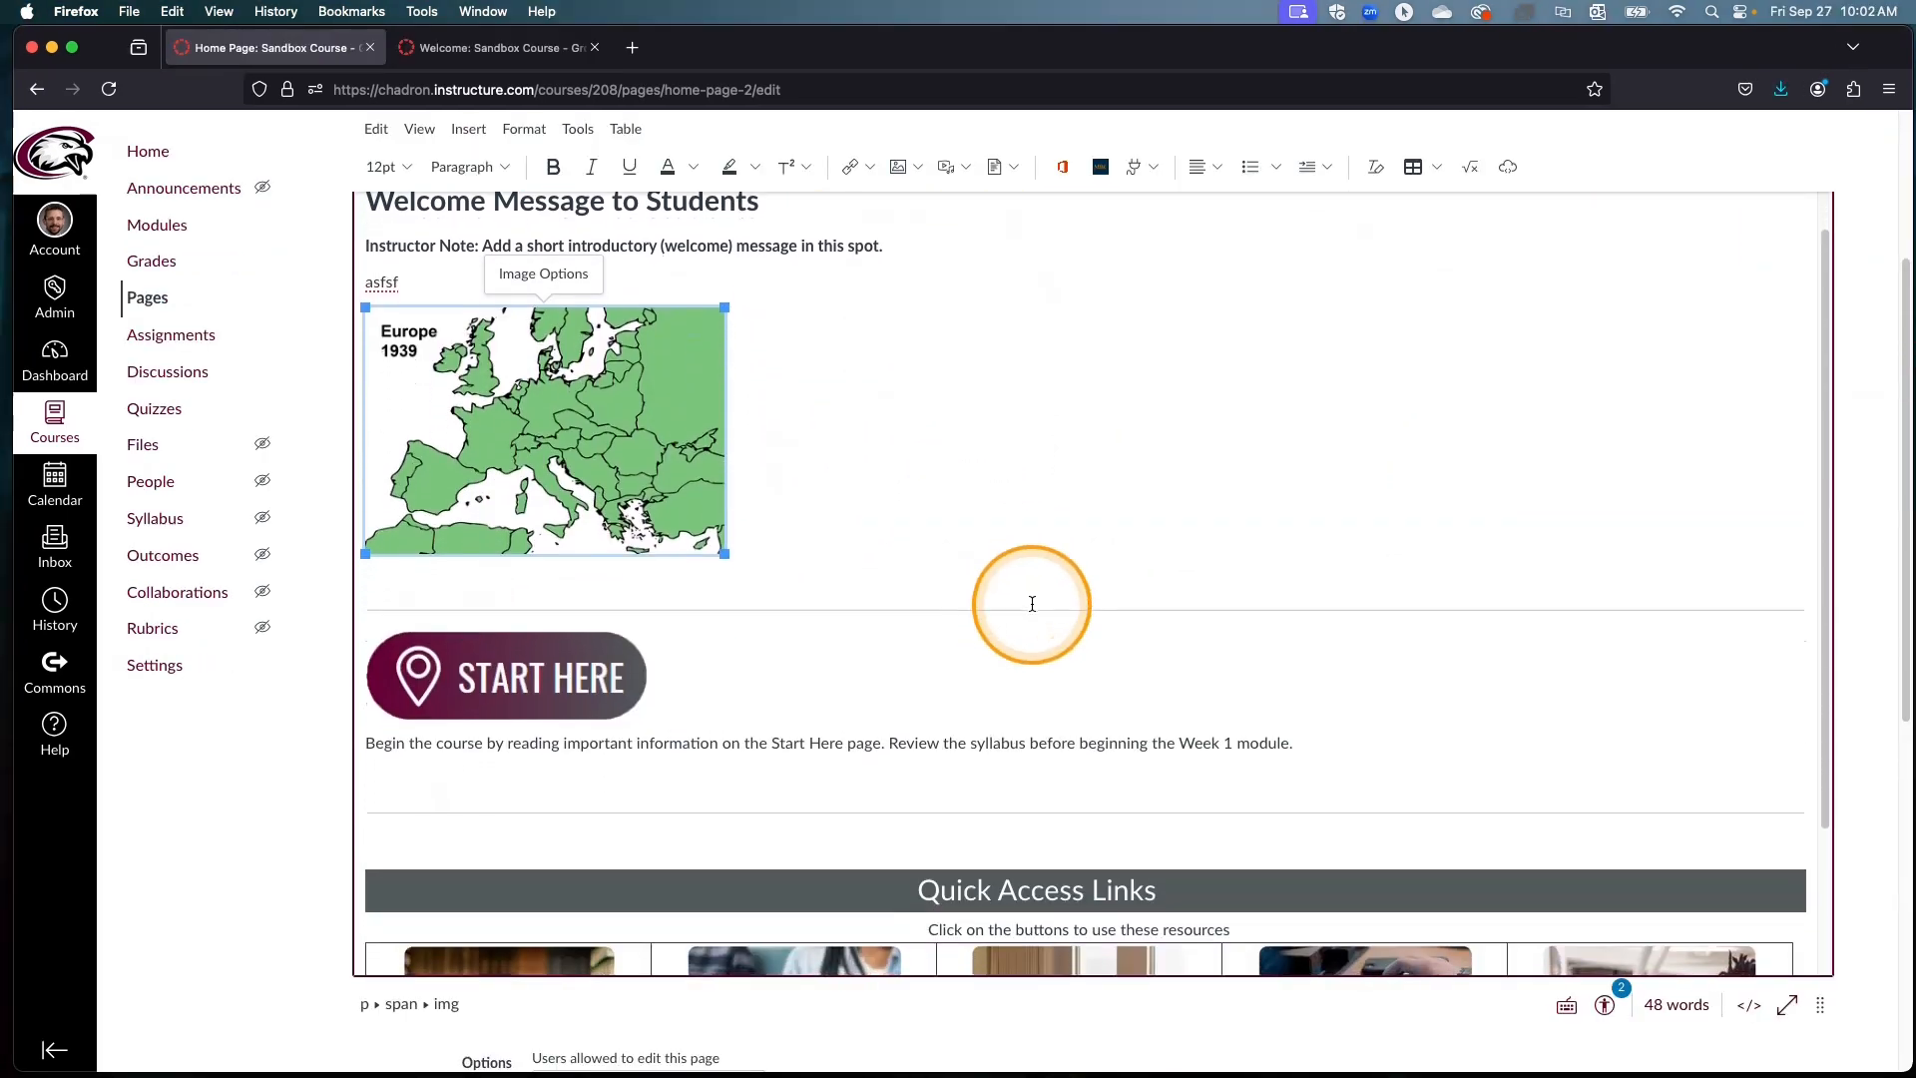
click(738, 683)
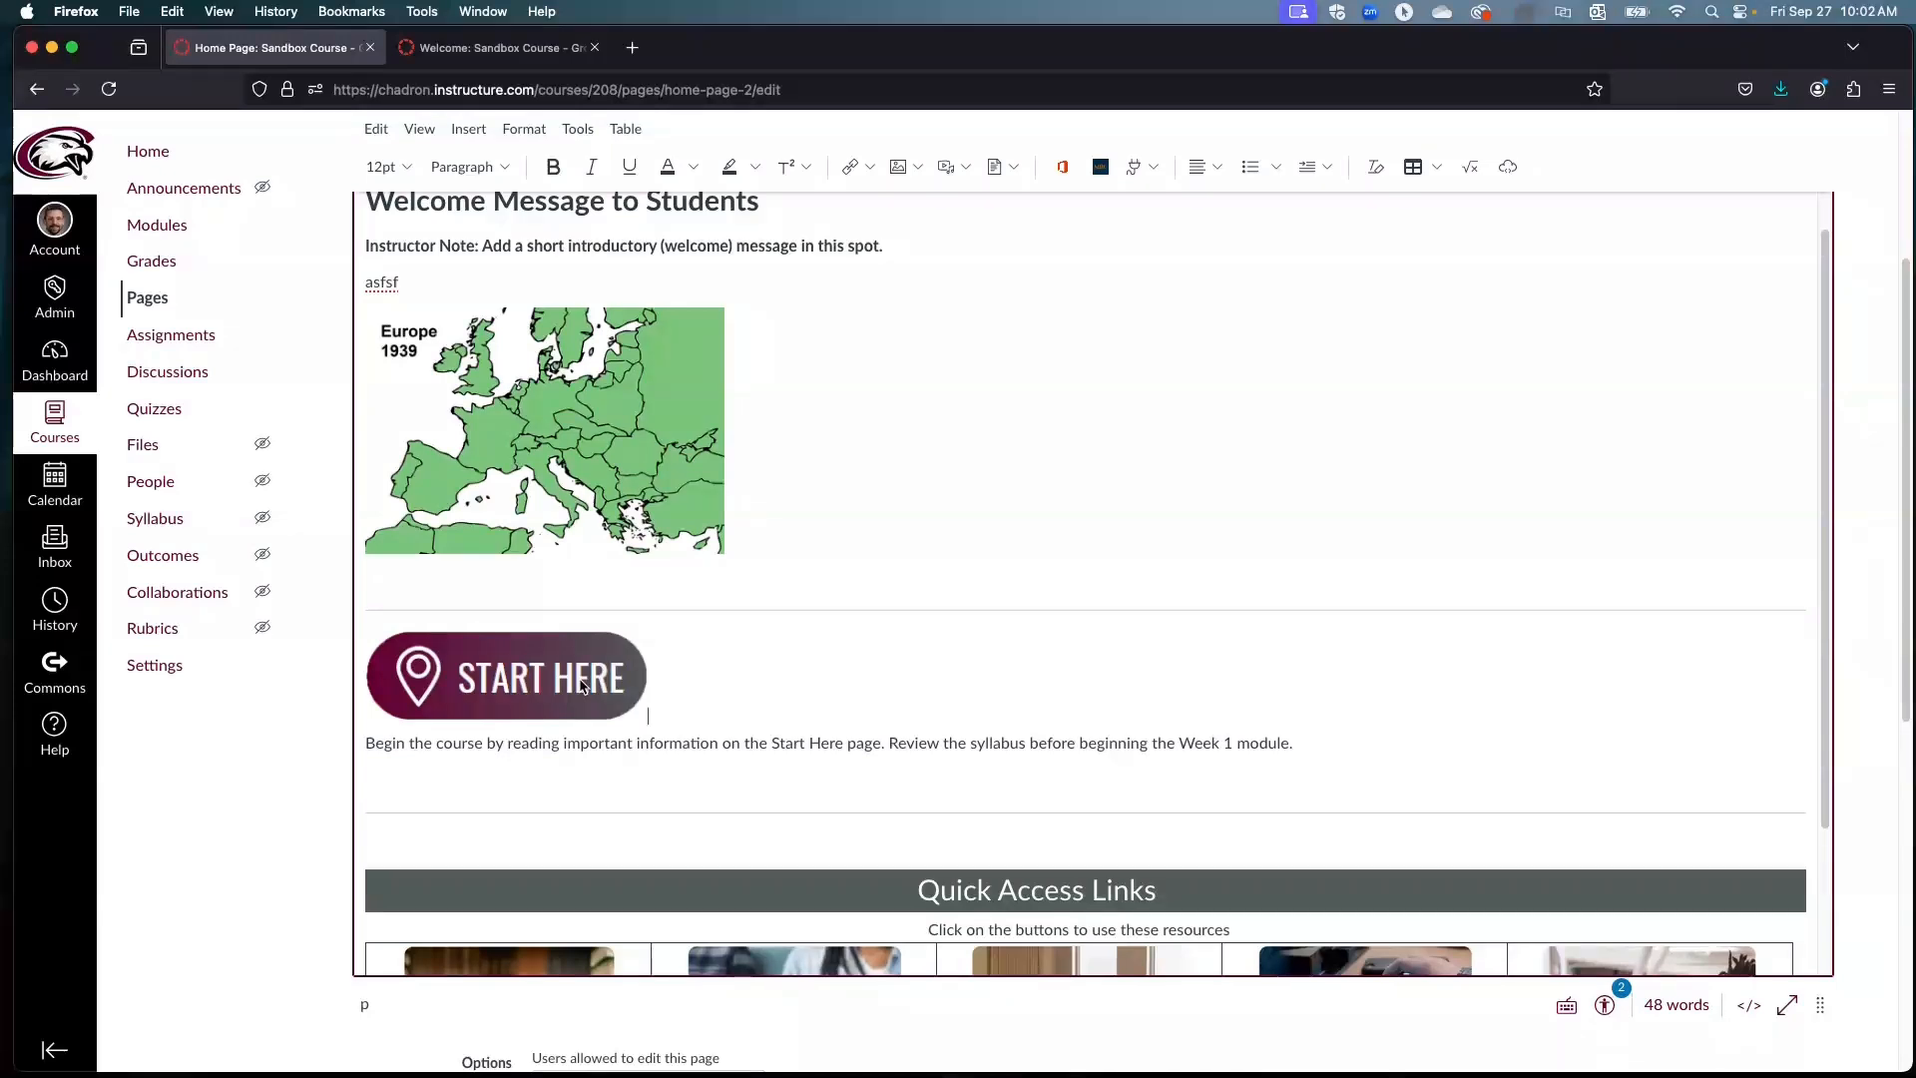
click(584, 687)
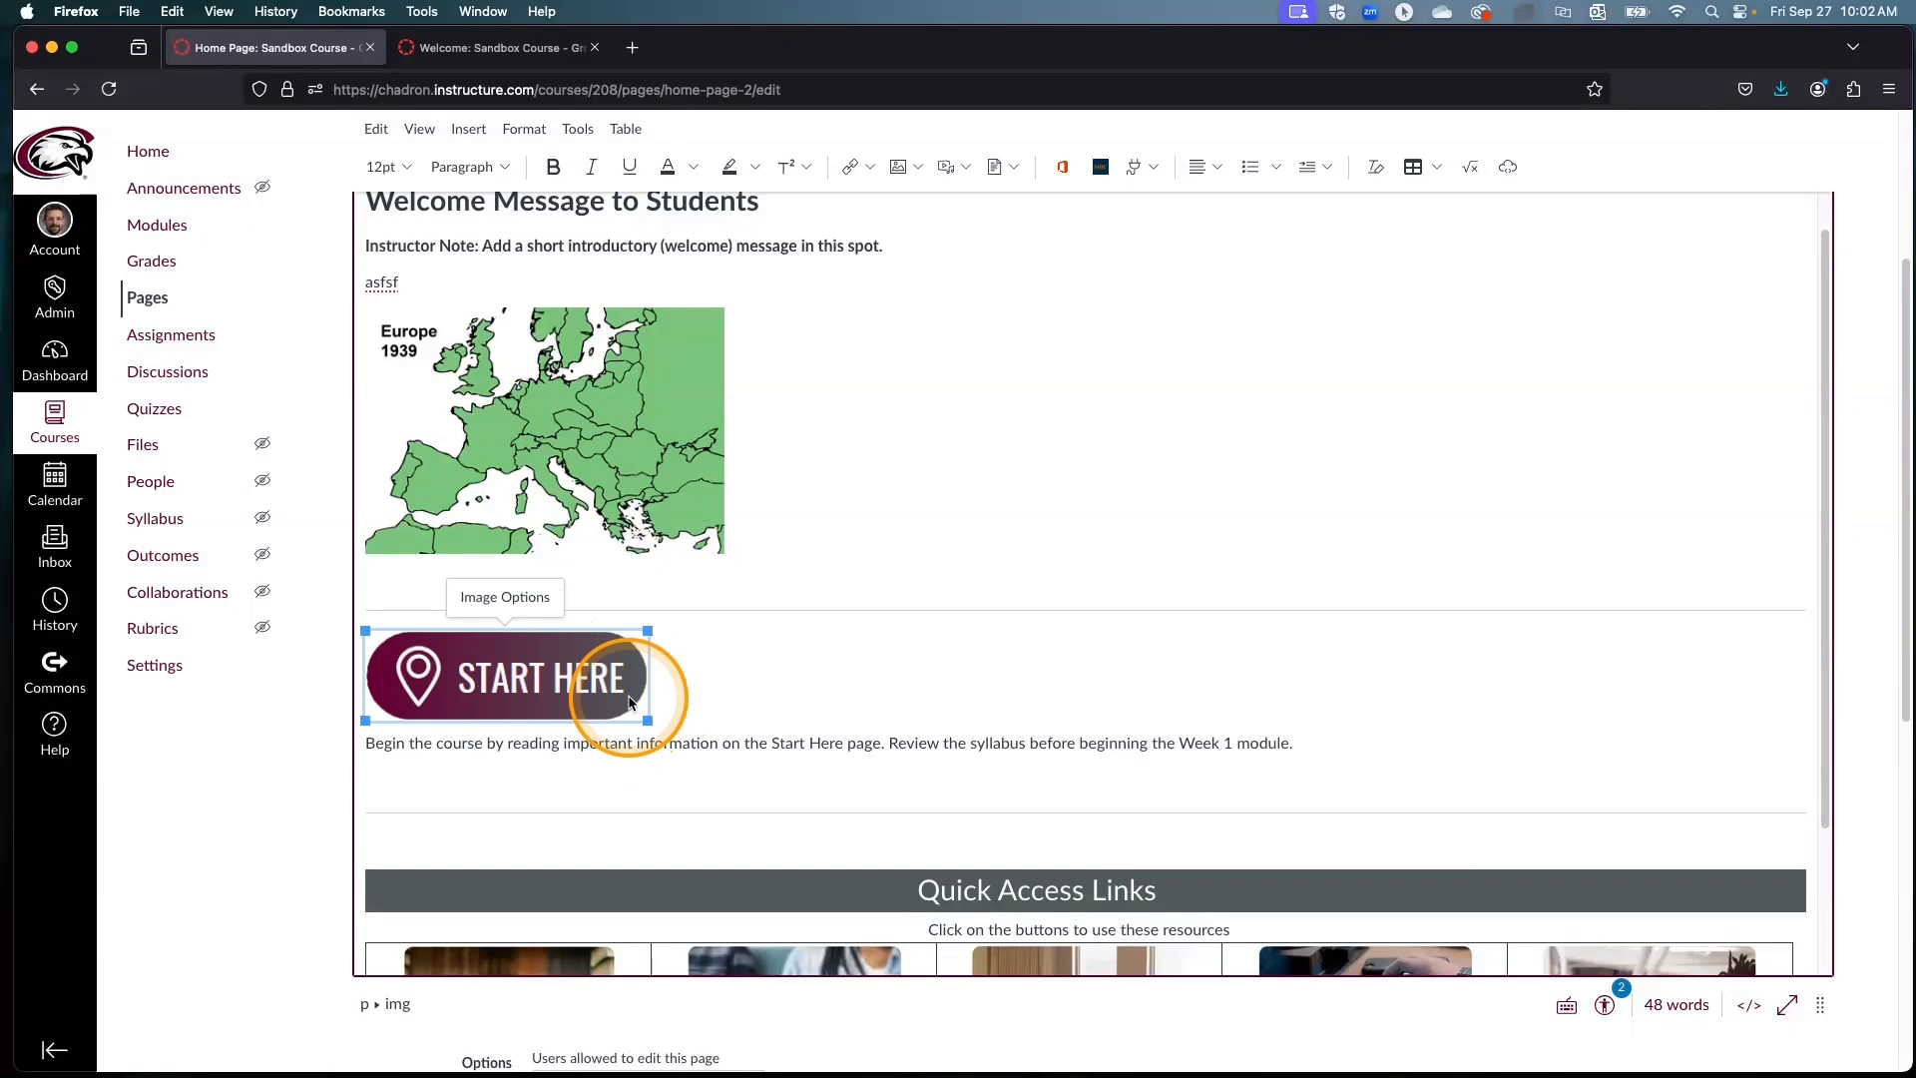
click(736, 699)
scroll(621, 457, up, 2)
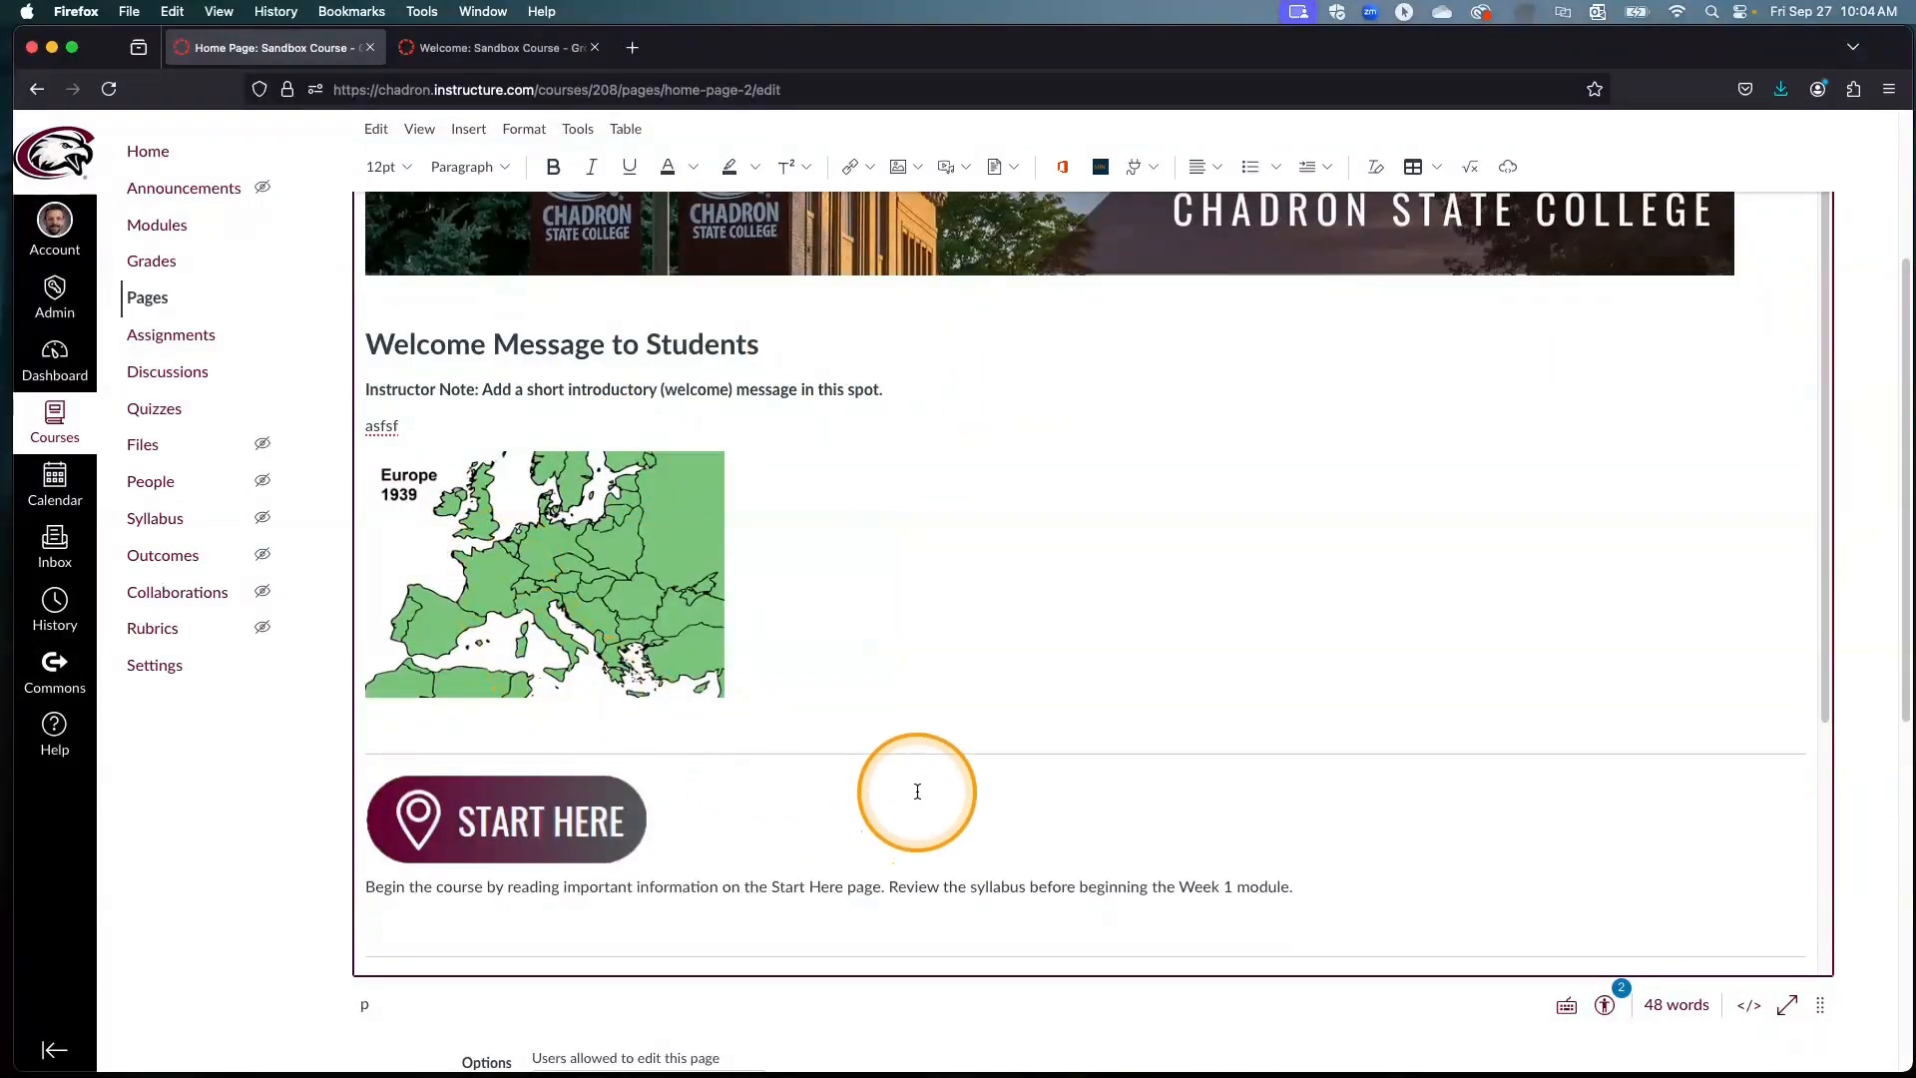
Step: Switch to the open Welcome page editor and examine the instructor introduction paragraph in the Intro to Design example
click(504, 52)
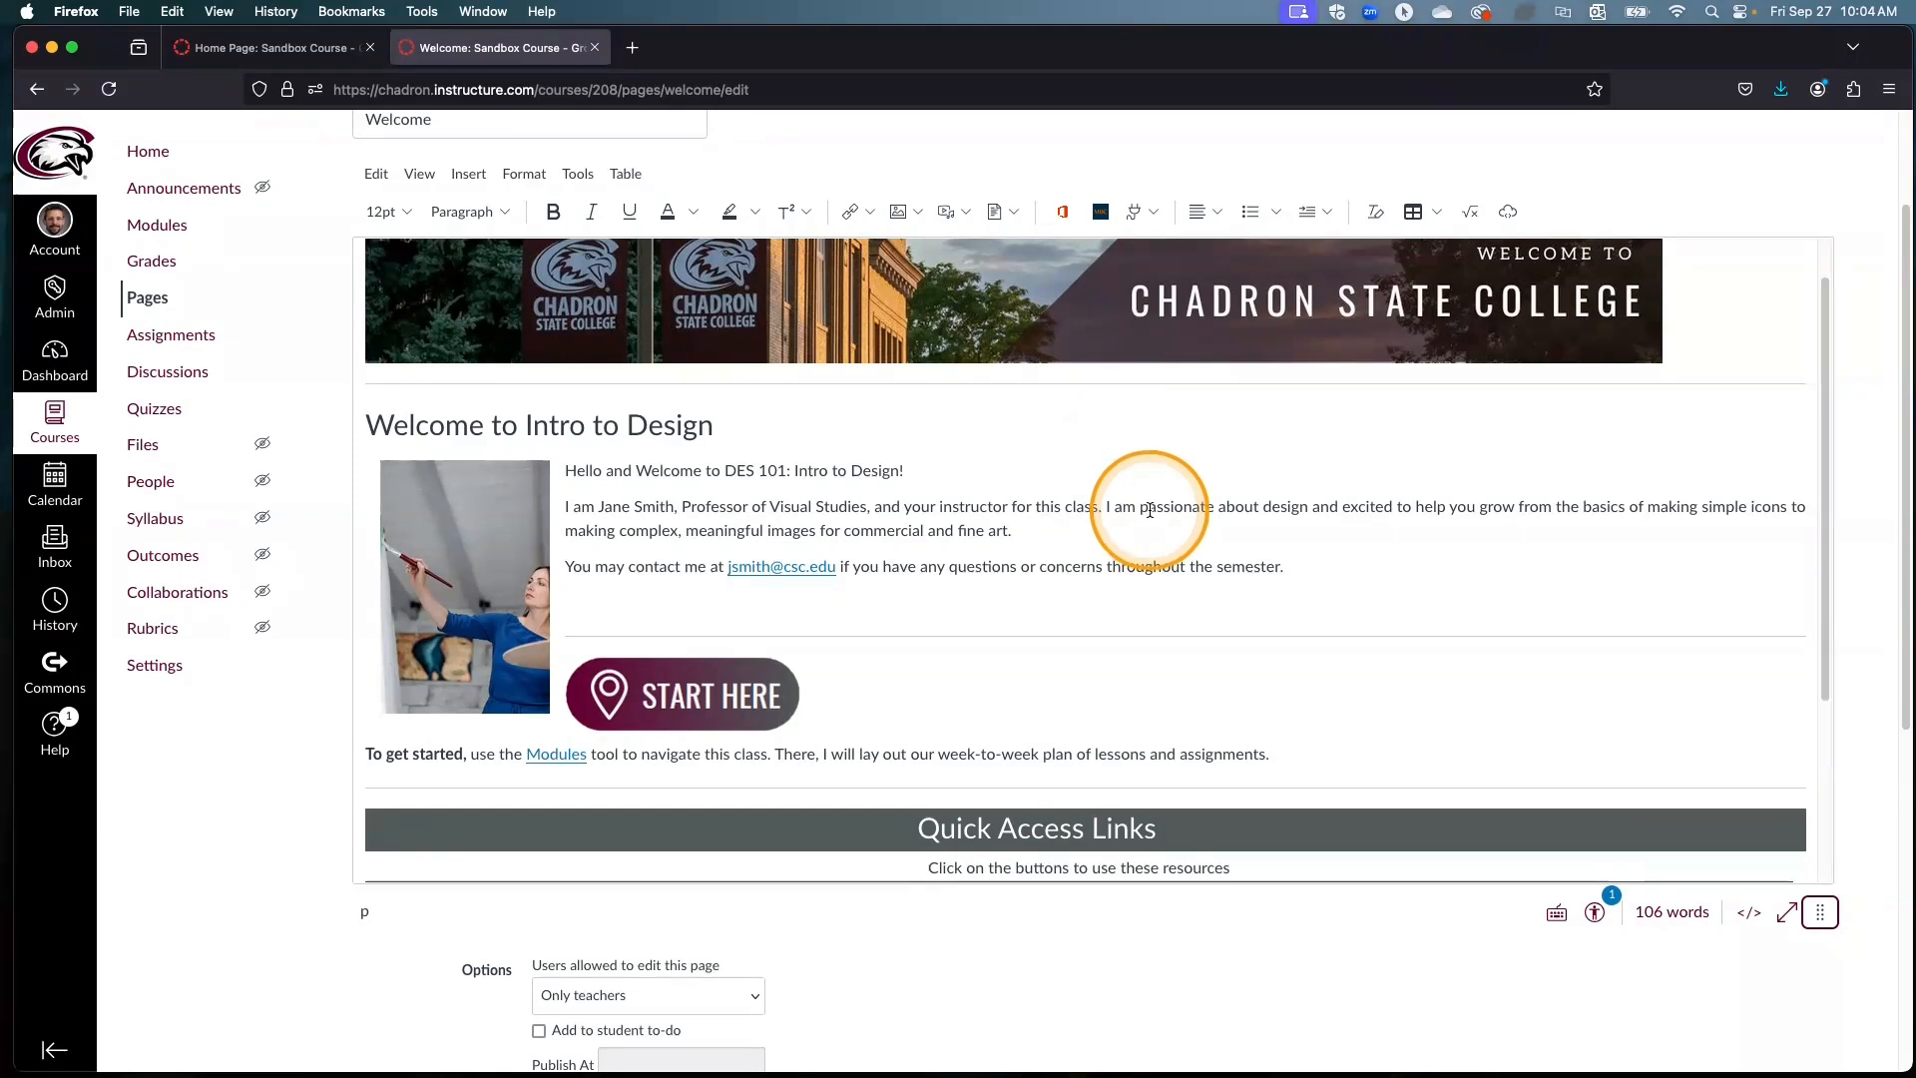
click(745, 426)
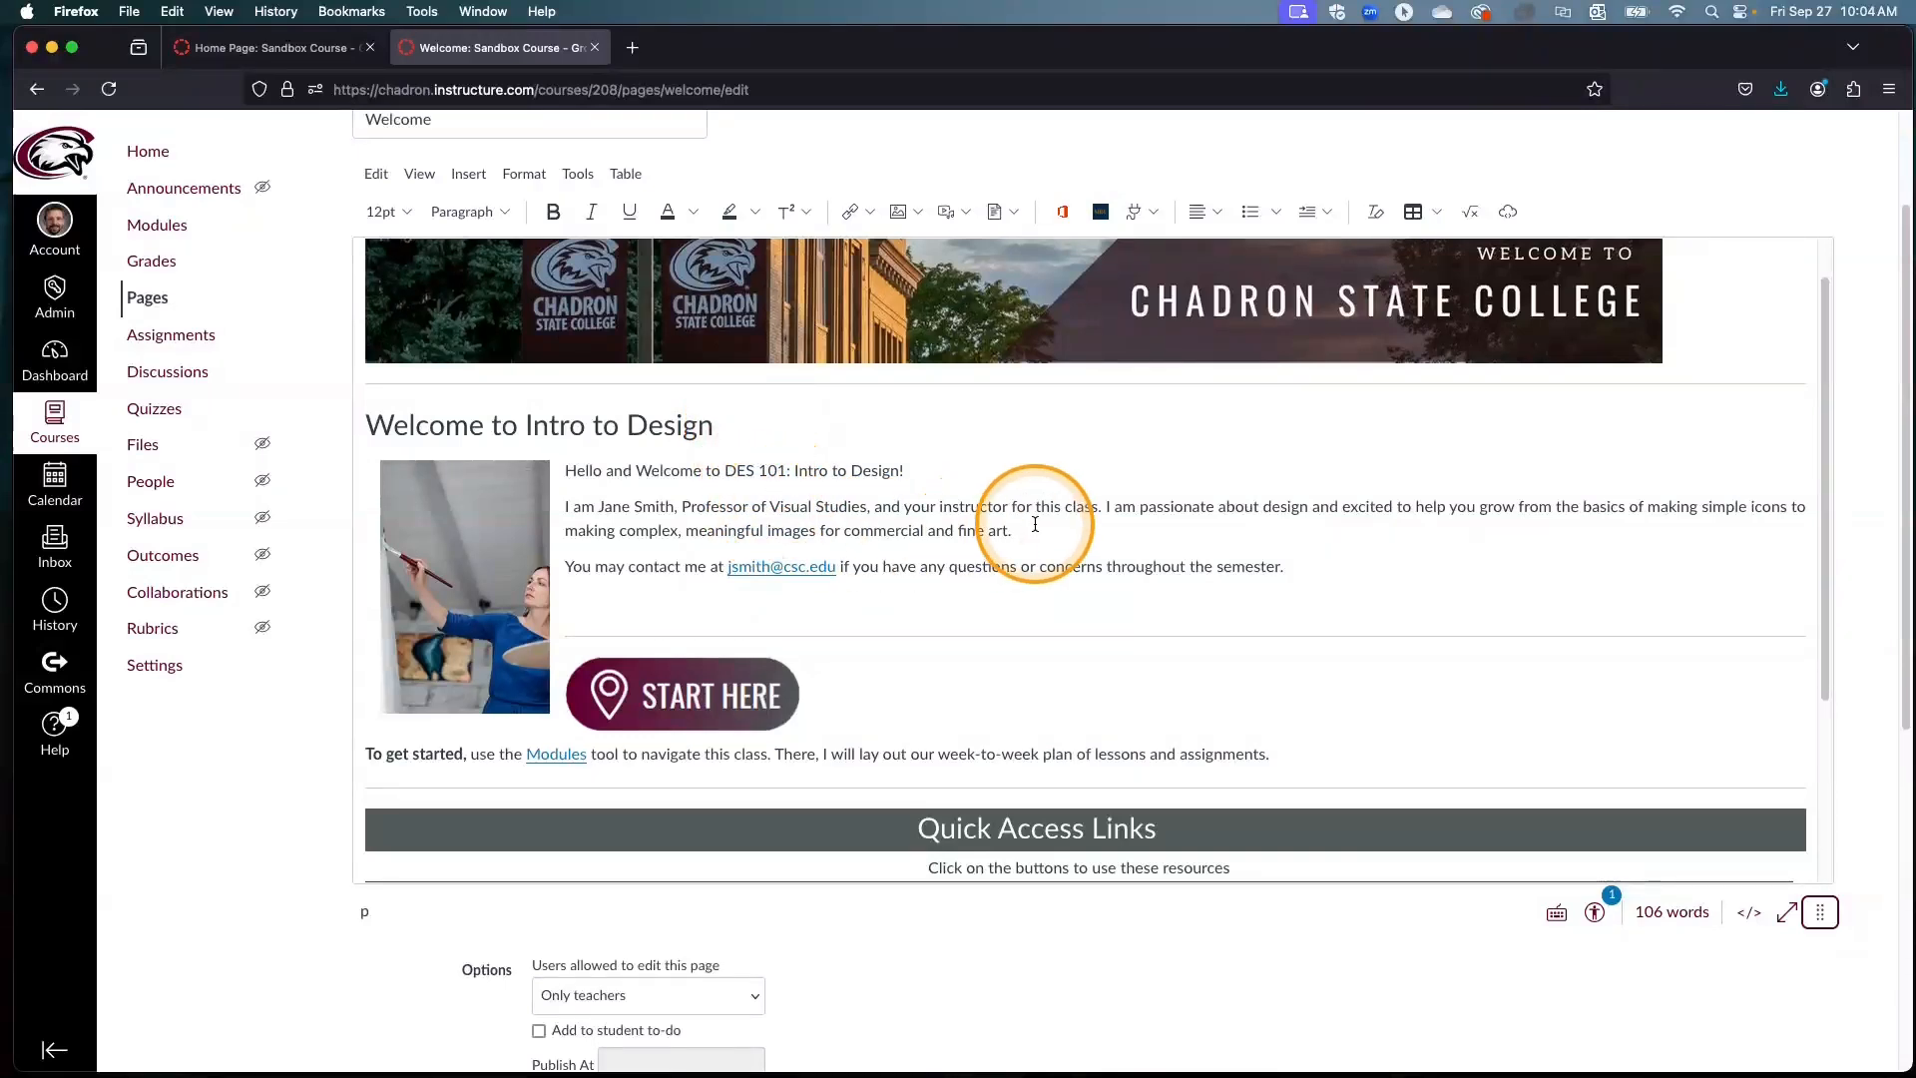
triple_click(962, 511)
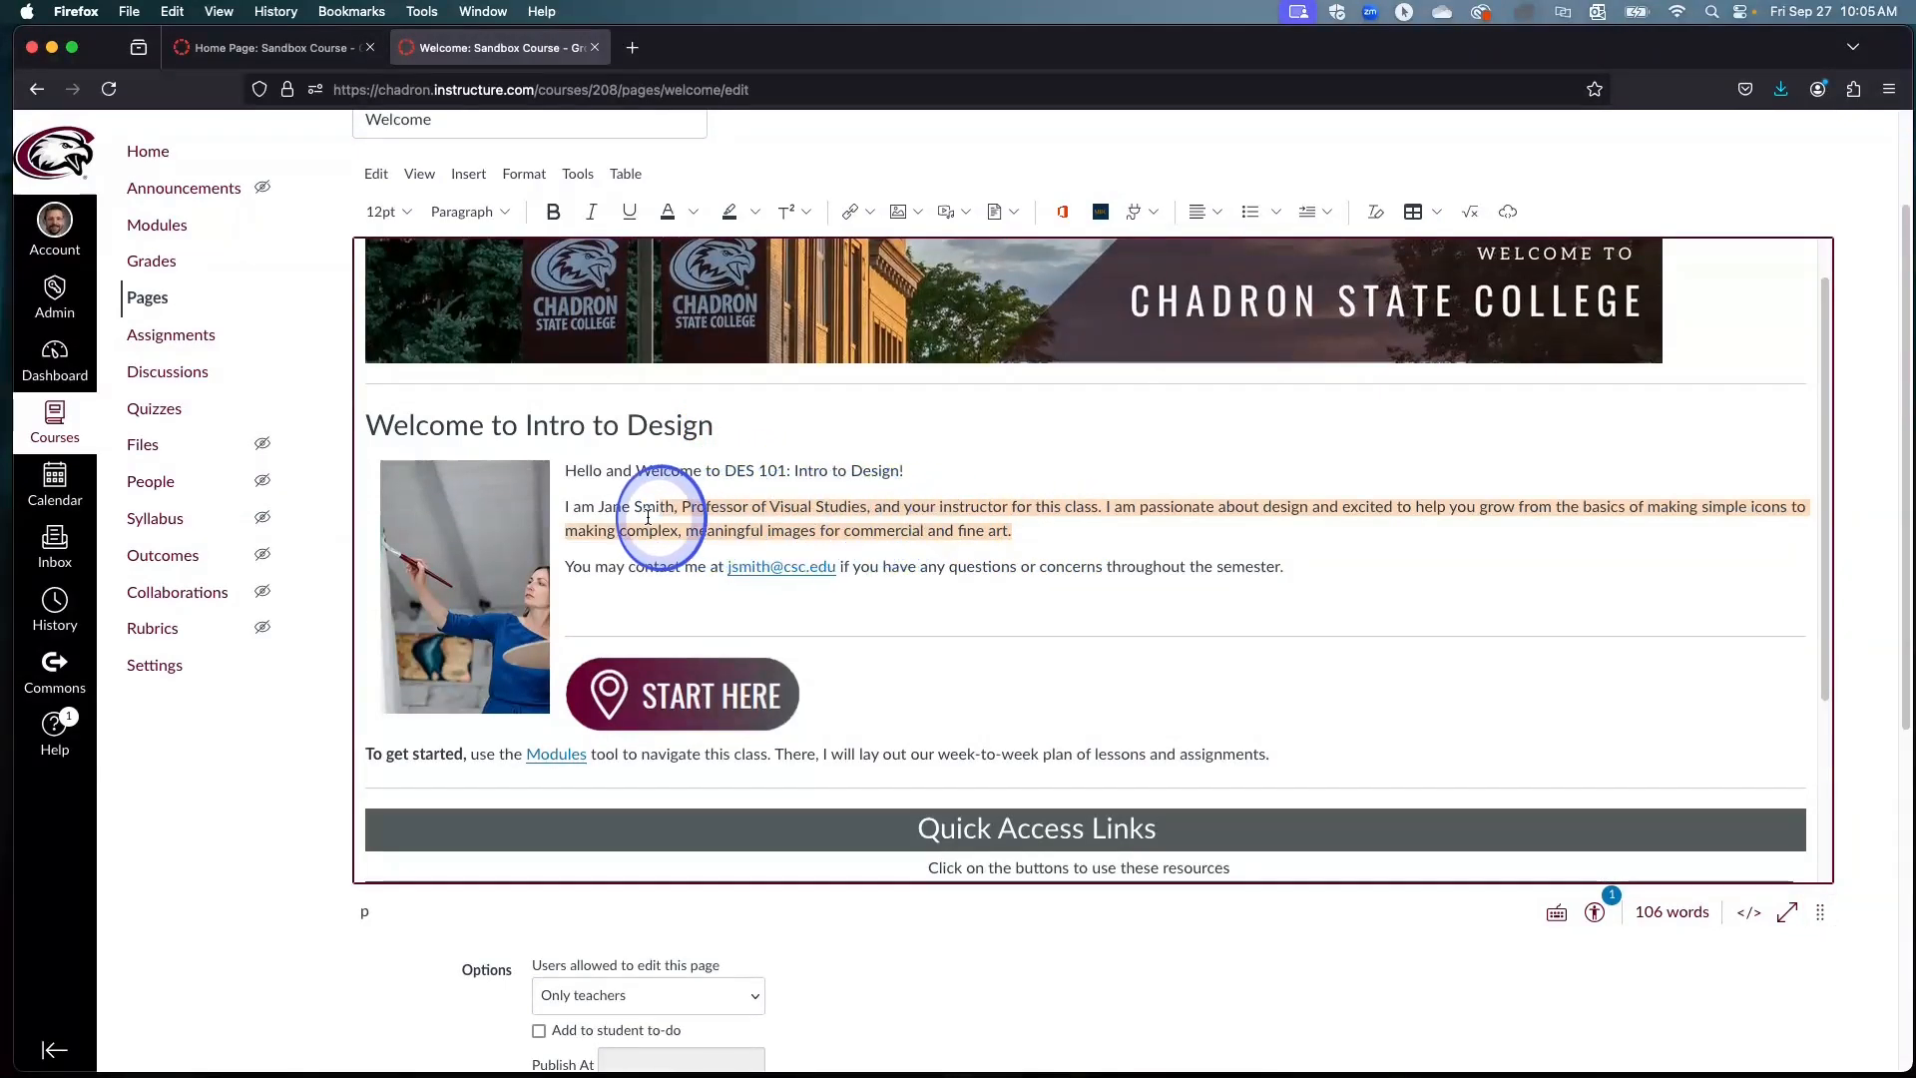
drag(647, 517, 584, 506)
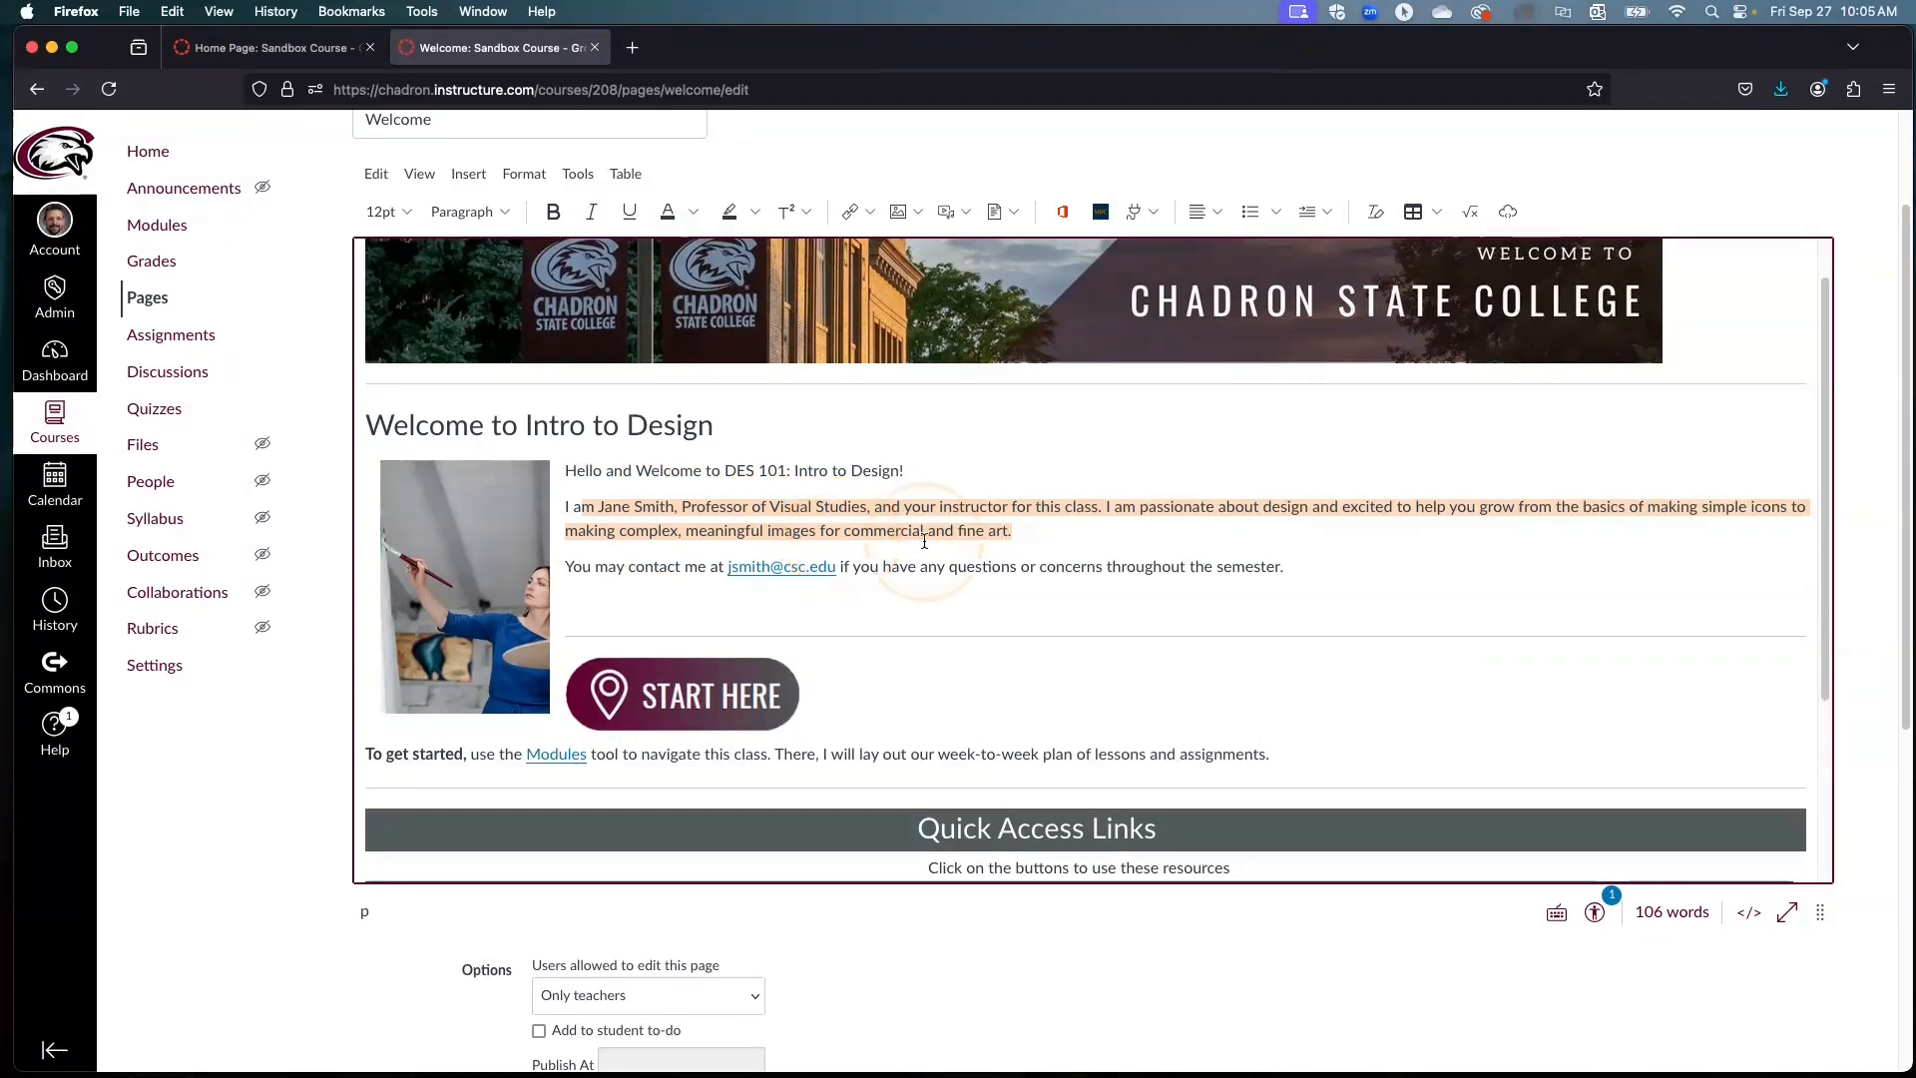
click(1098, 531)
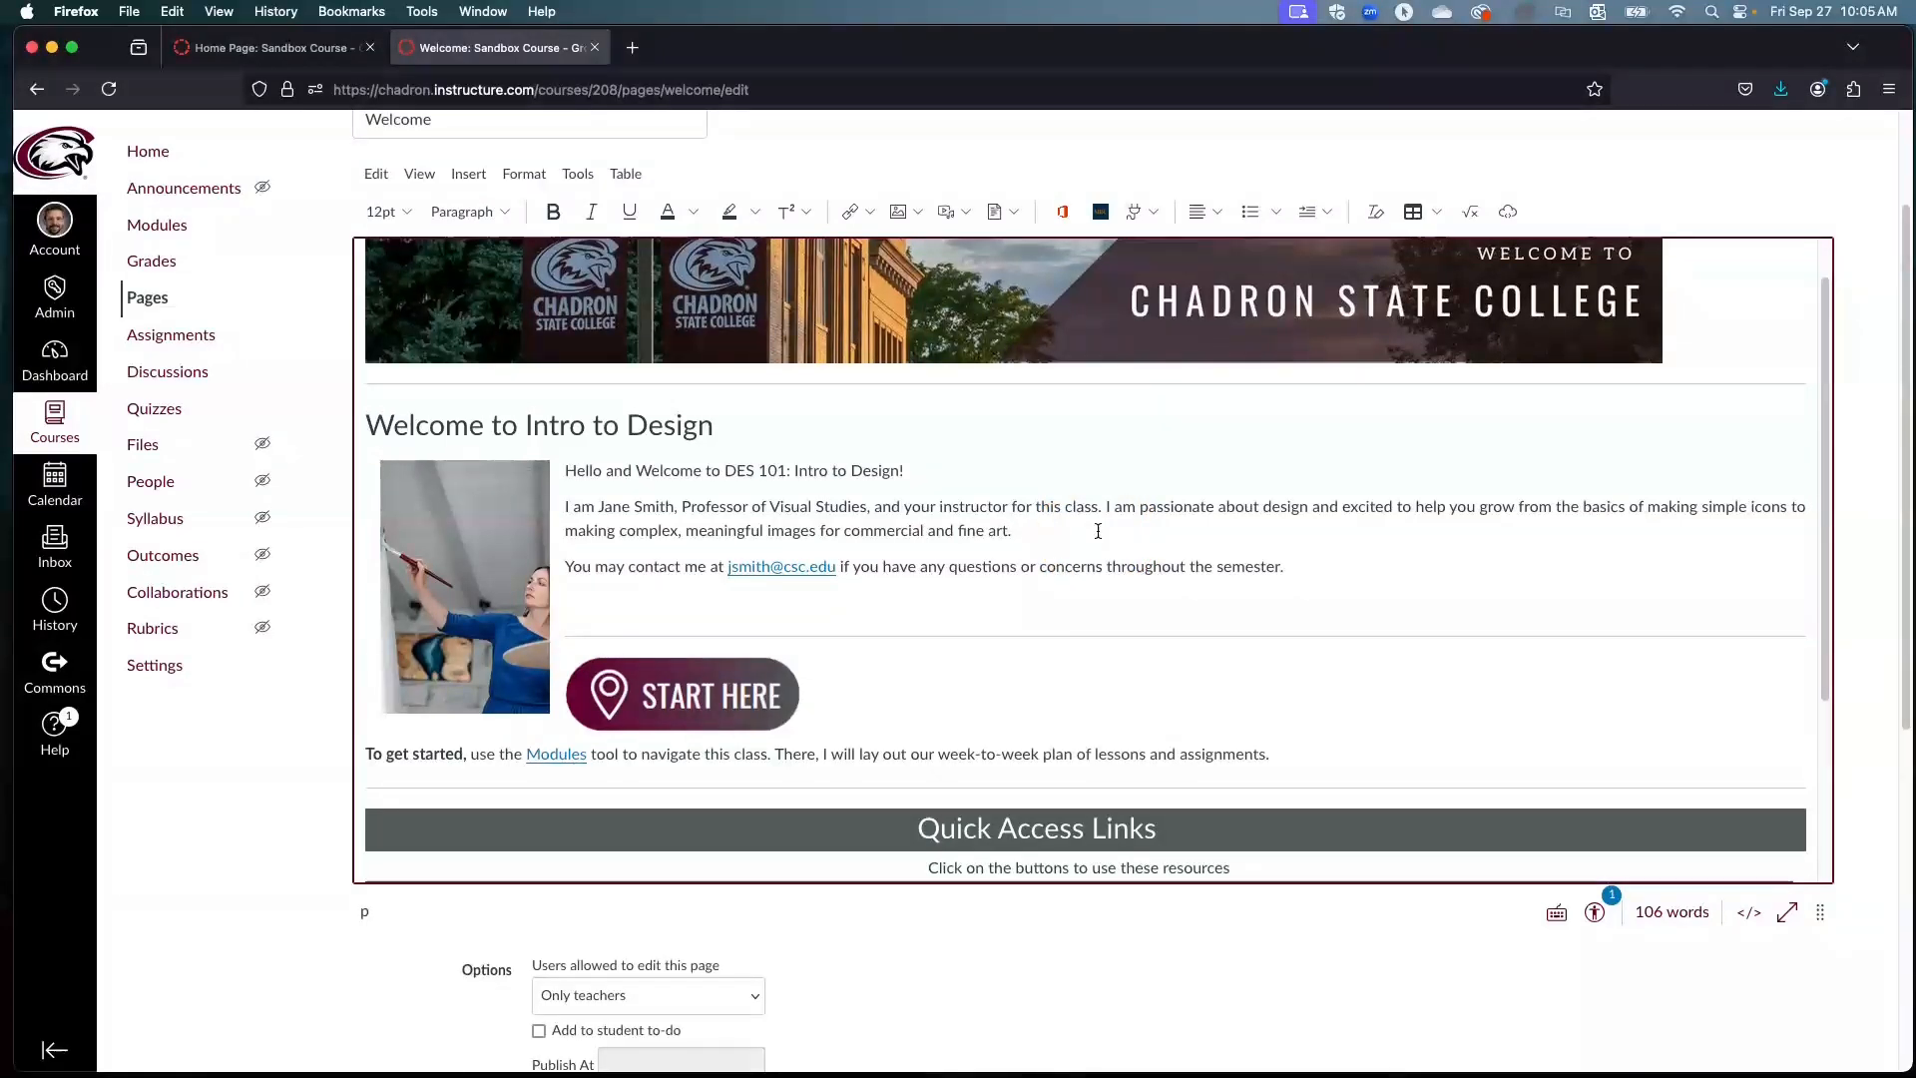
click(1098, 531)
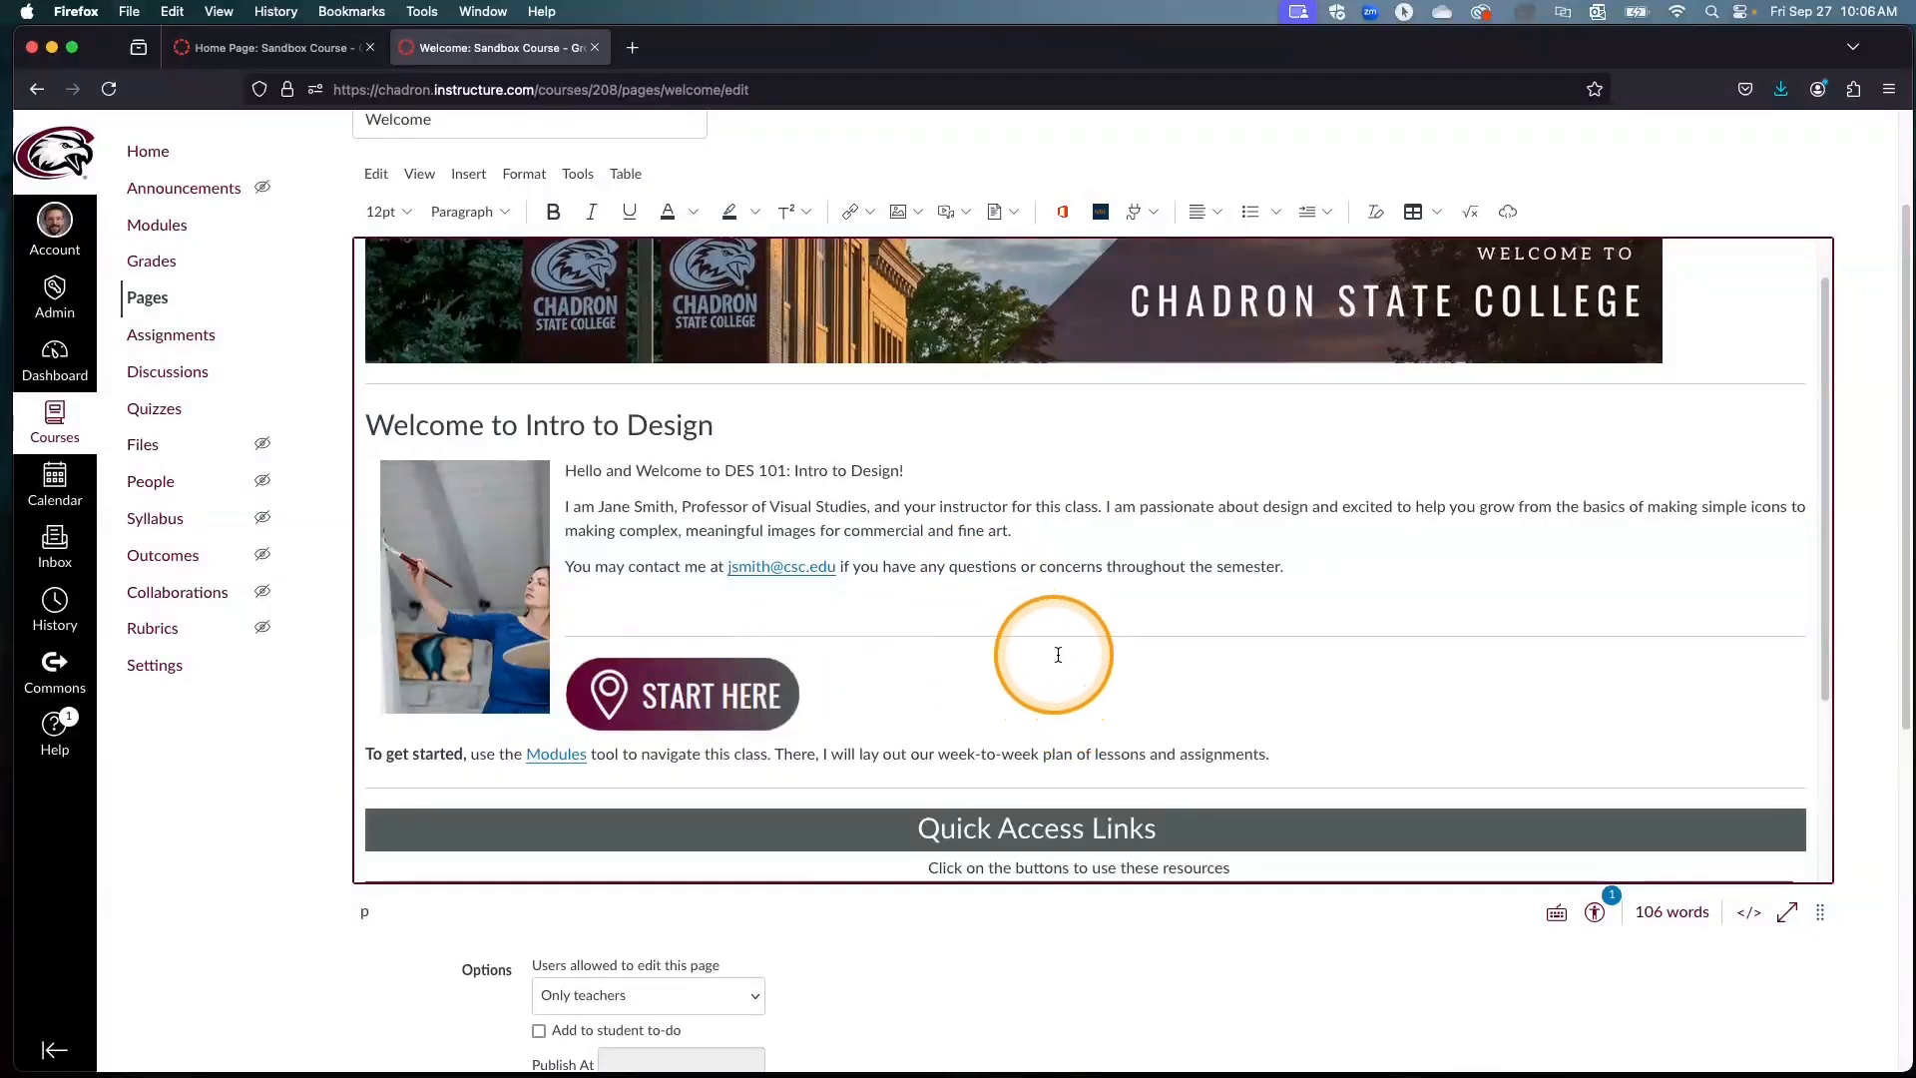
Step: Save the Welcome page and look over the published layout down to the Quick Access Links
scroll(1098, 683, down, 2)
scroll(1110, 691, down, 8)
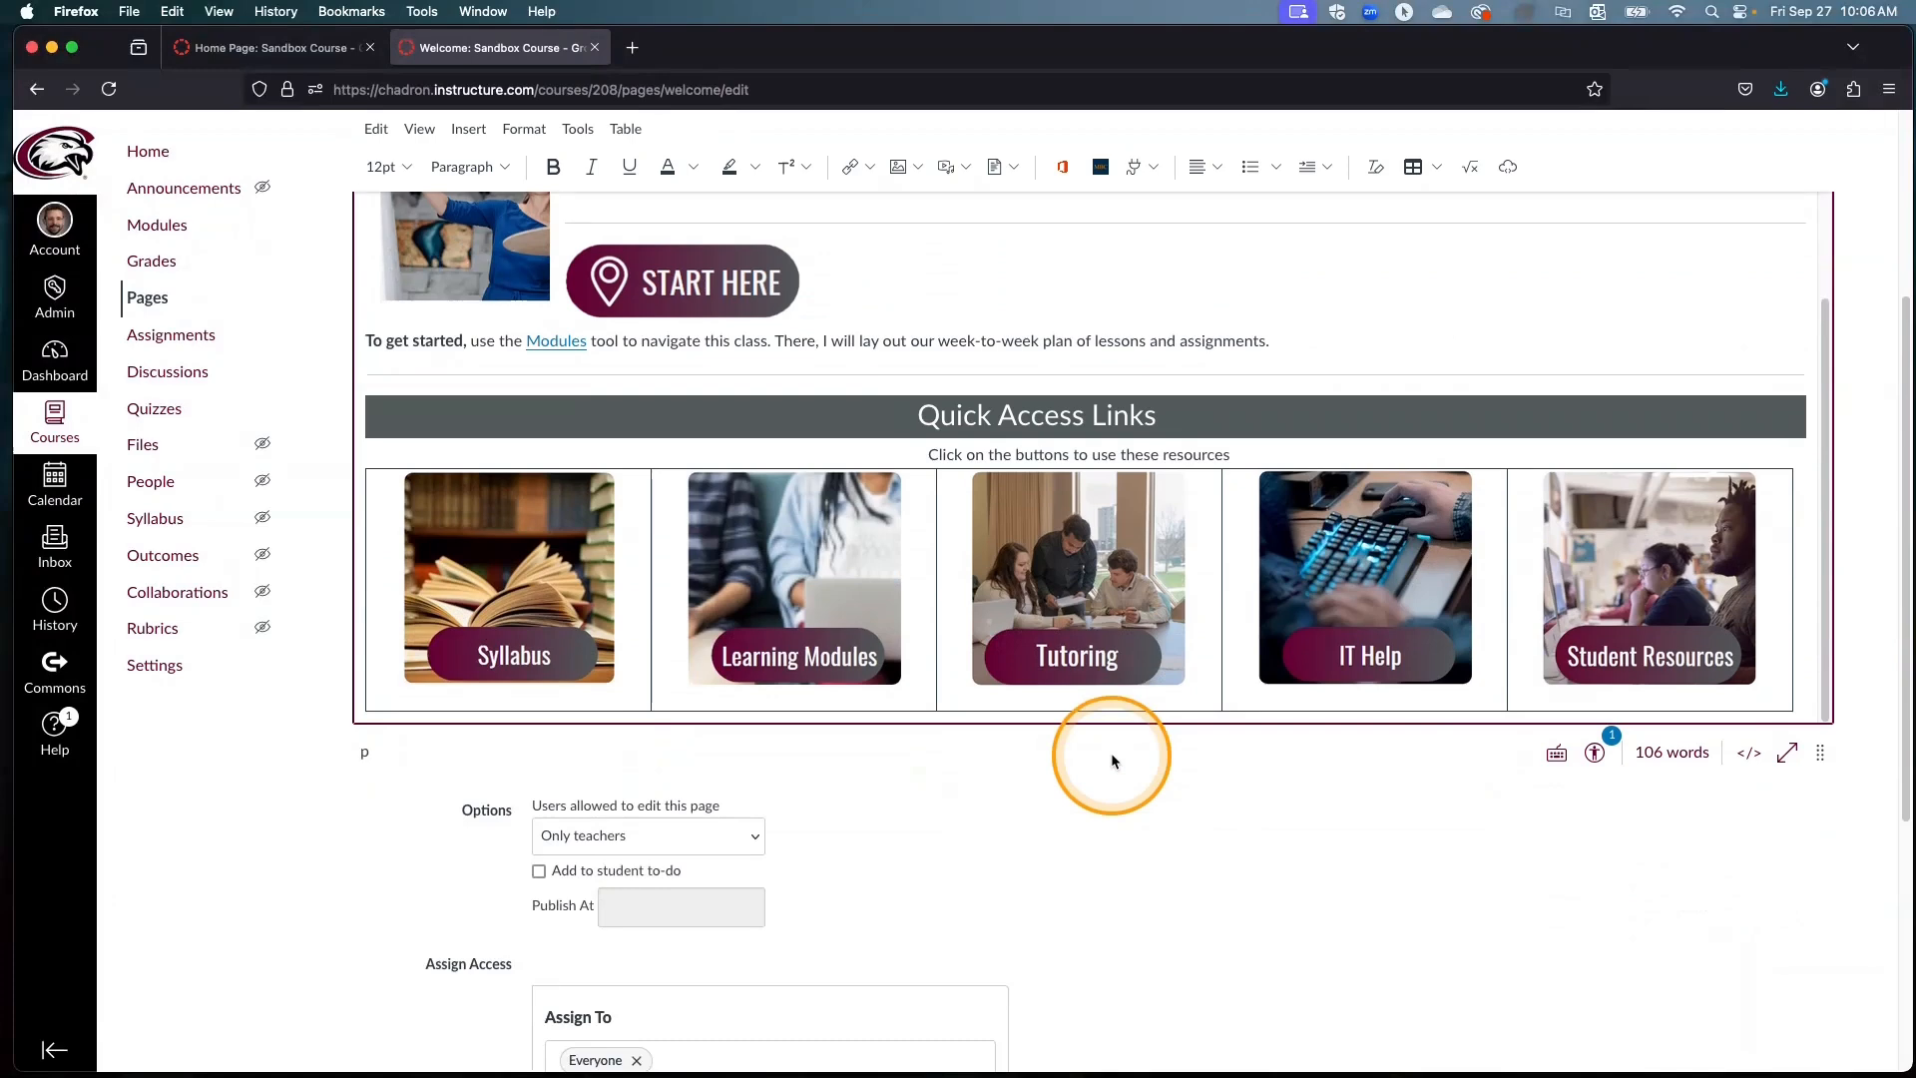
scroll(1111, 761, down, 3)
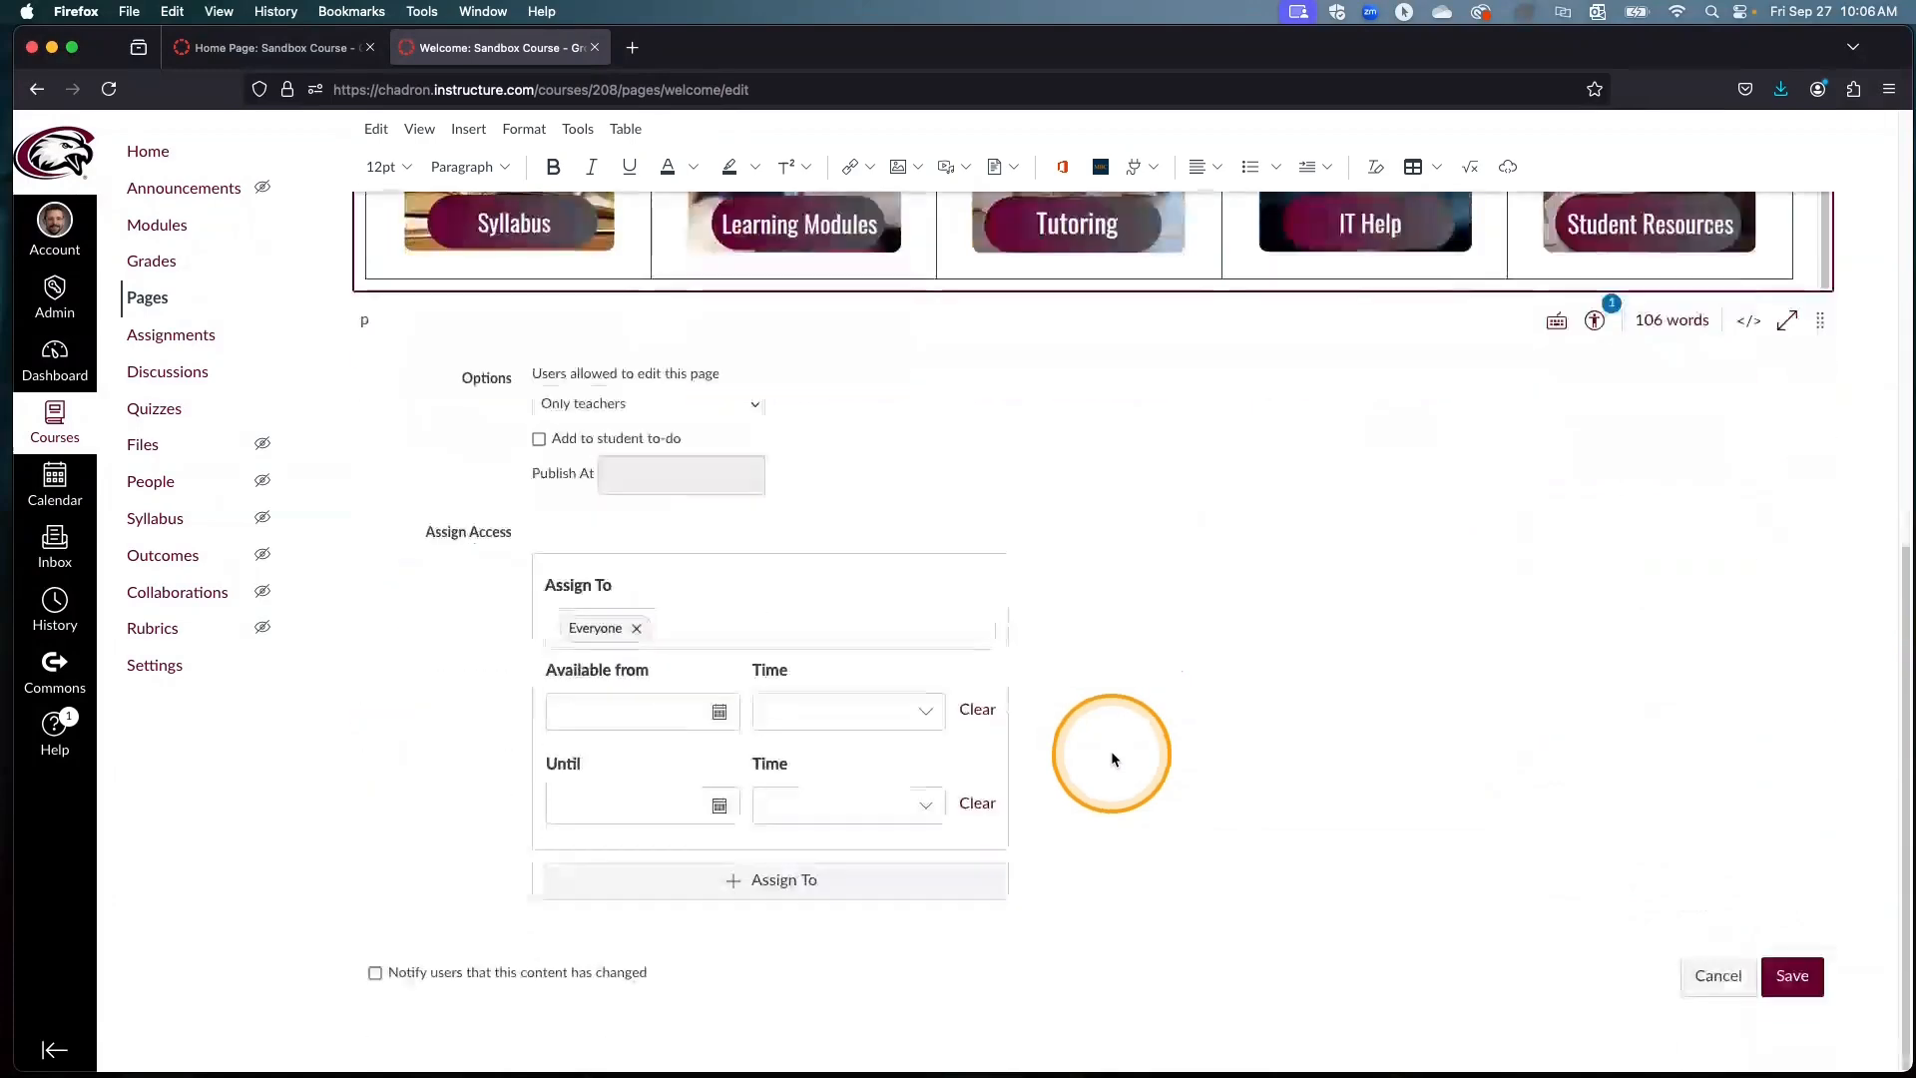
click(1806, 978)
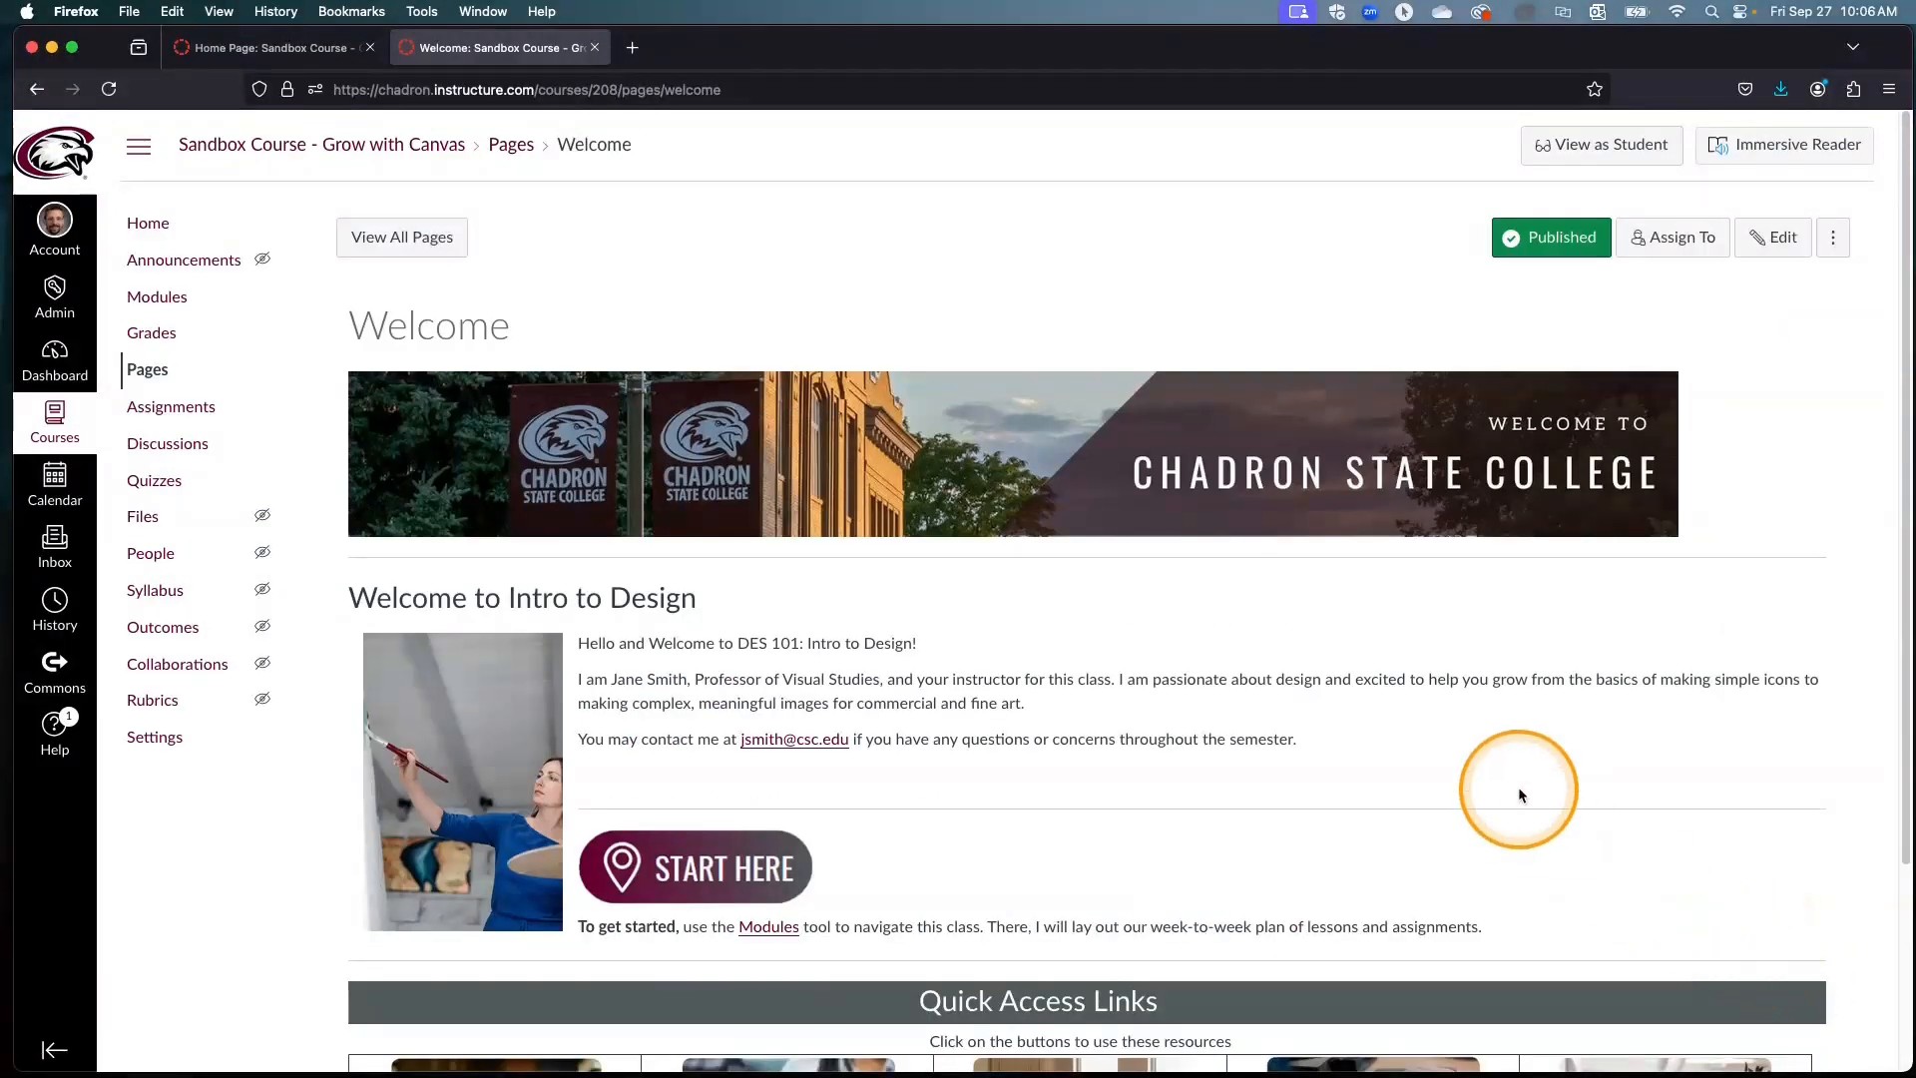
scroll(1567, 780, down, 2)
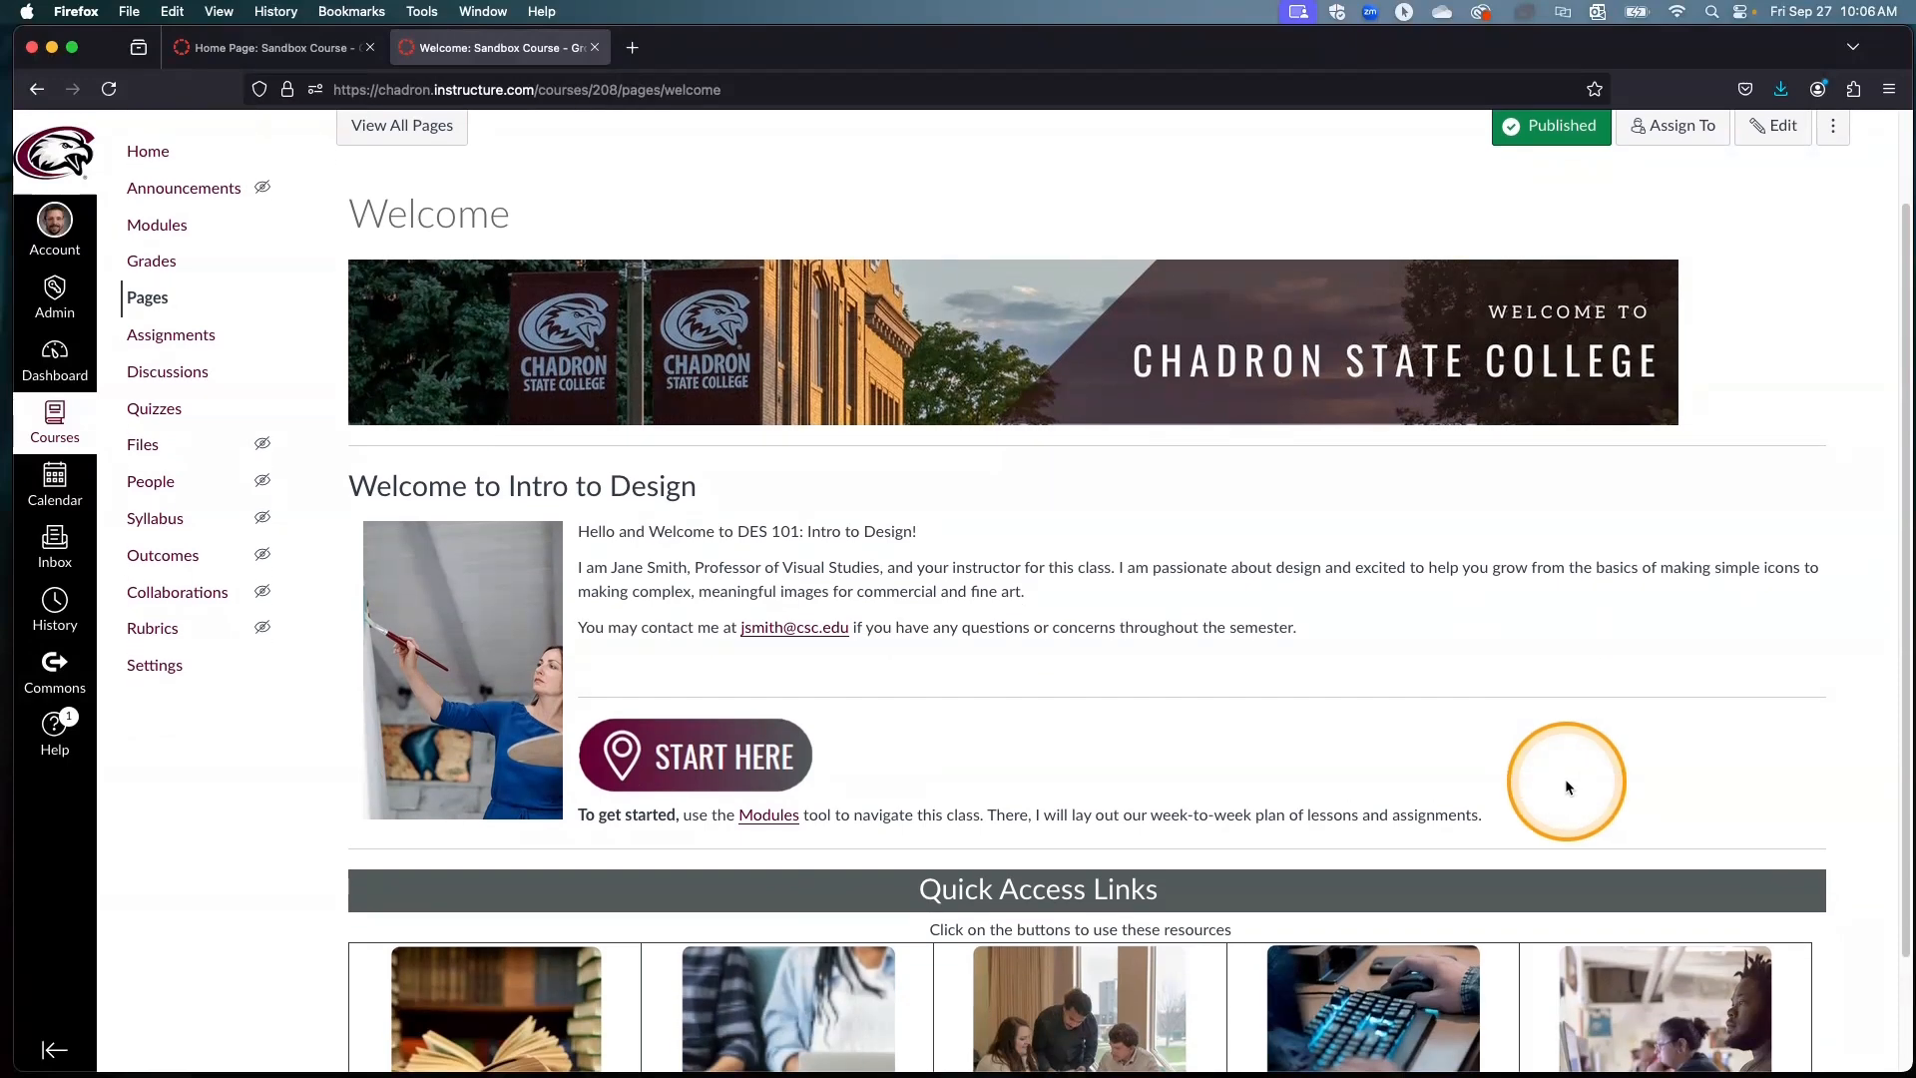
scroll(1567, 785, down, 1)
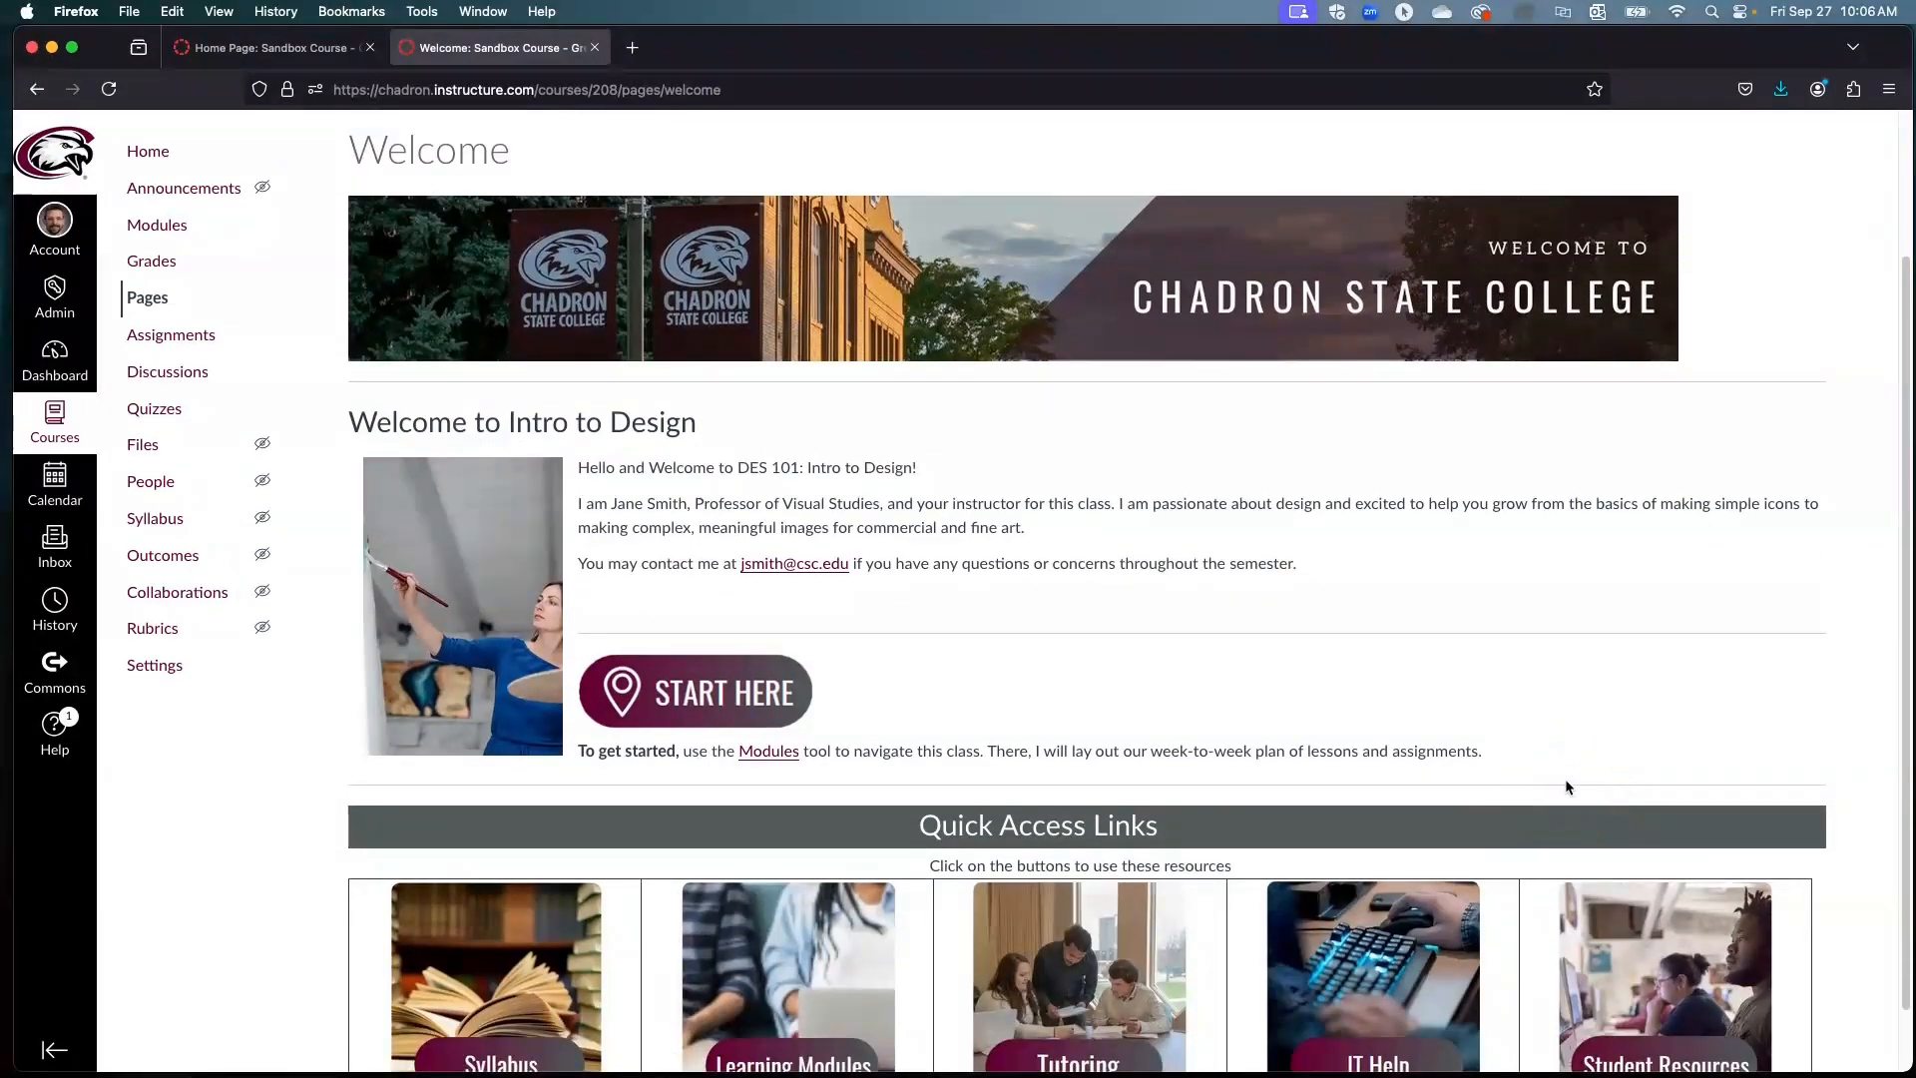